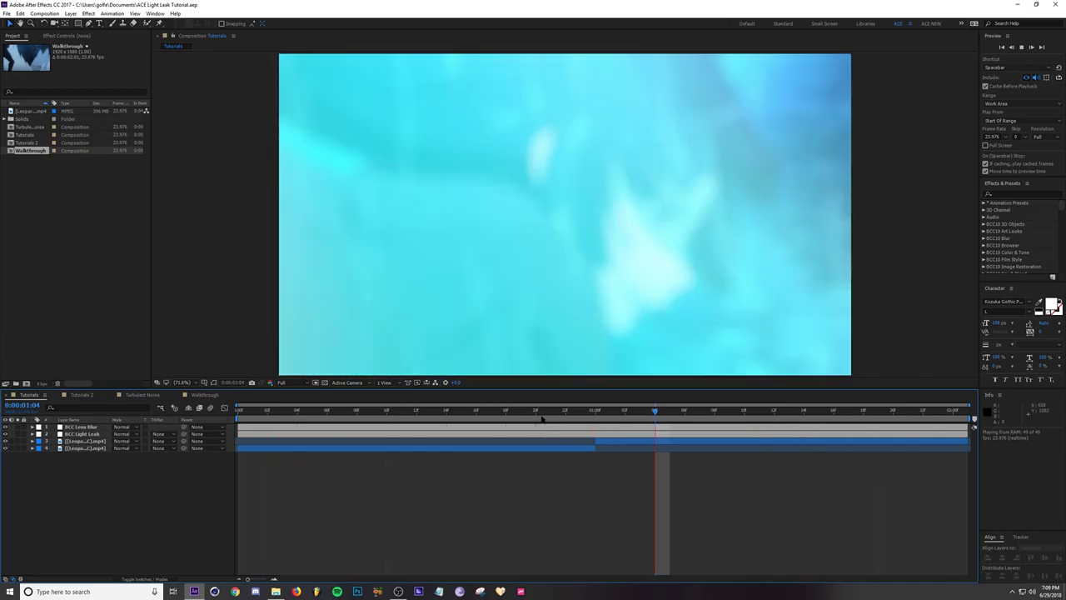
# Review the light leak example in the Tutorials 2 composition by checking a point along its timeline.
pyautogui.click(81, 394)
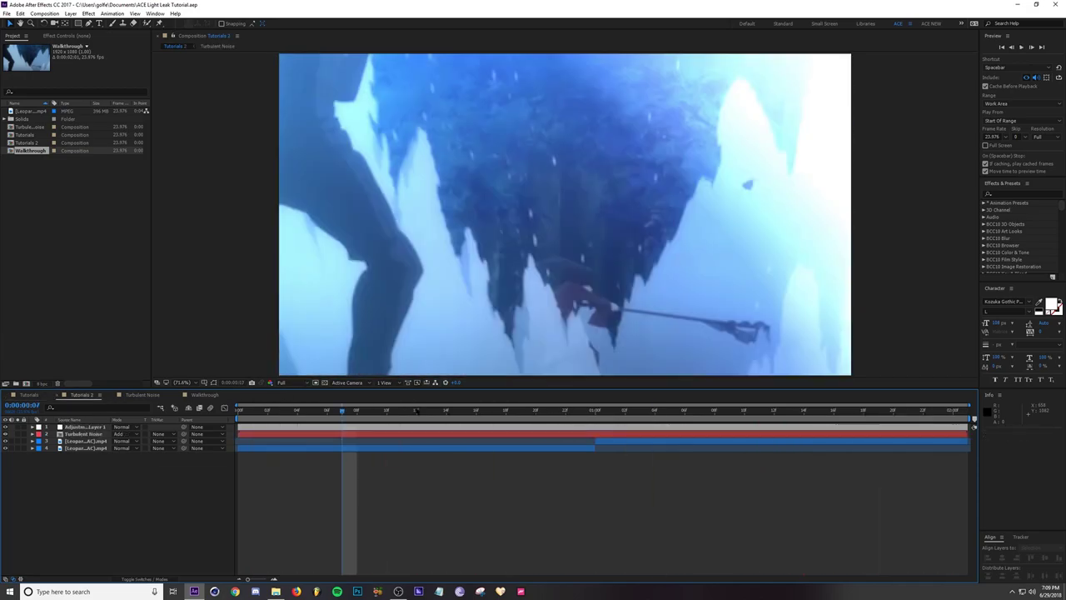
pyautogui.click(415, 411)
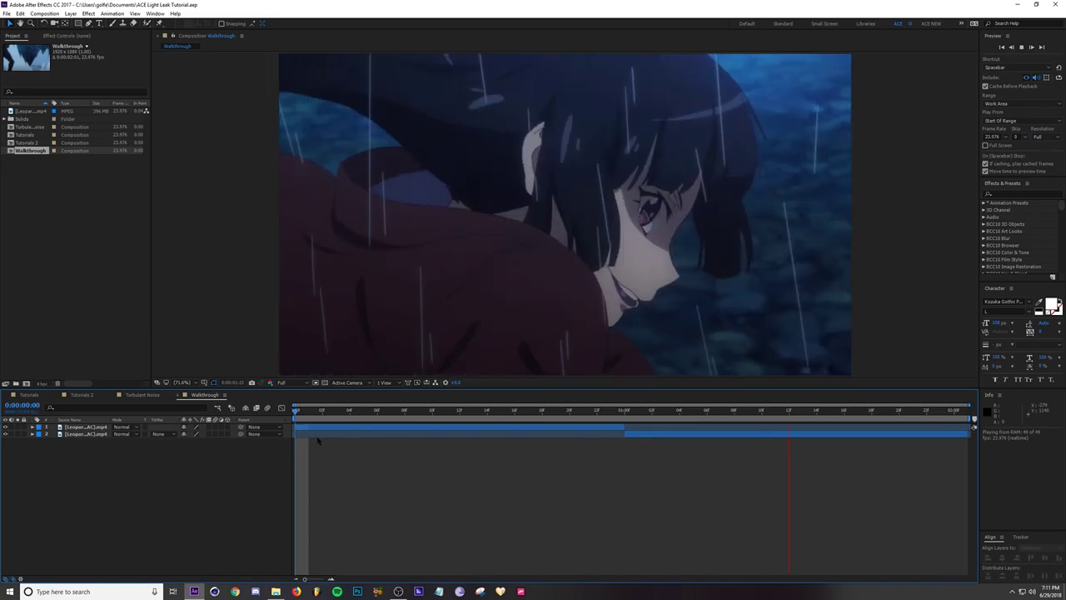
# Add an adjustment layer above the two clips in the Walkthrough composition and apply BCC Light Leaks to it.
pyautogui.press('space')
pyautogui.click(107, 427)
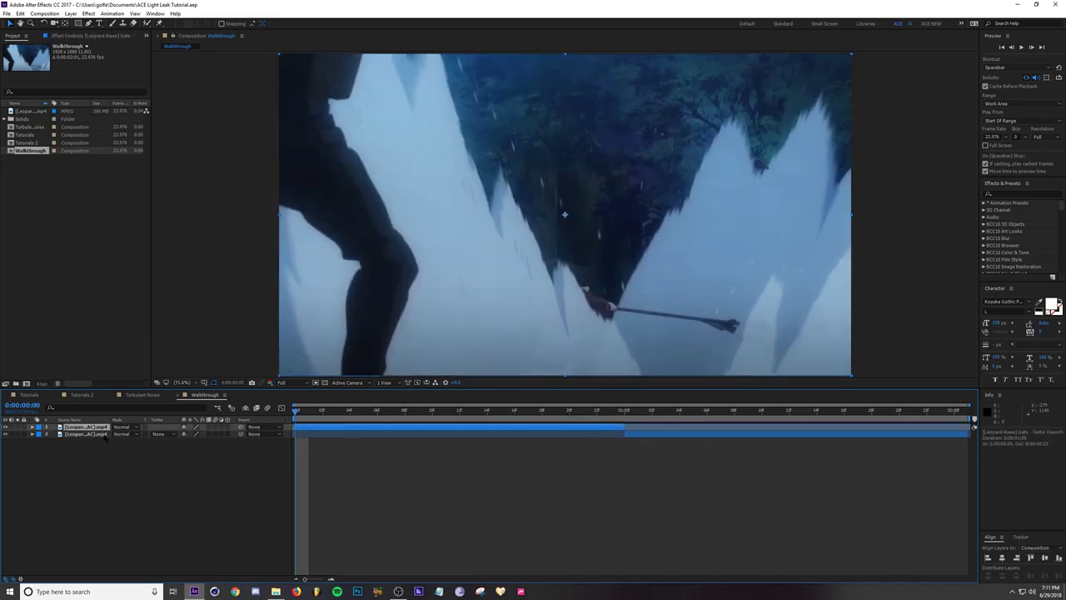
pyautogui.hotkey('ctrl', 'alt', 'y')
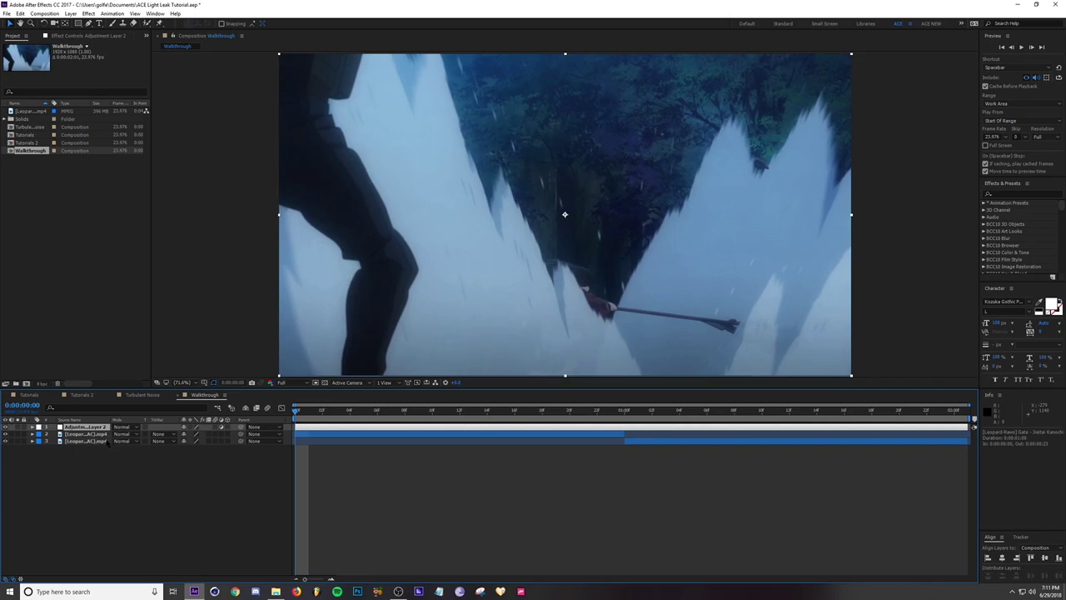
pyautogui.click(1004, 193)
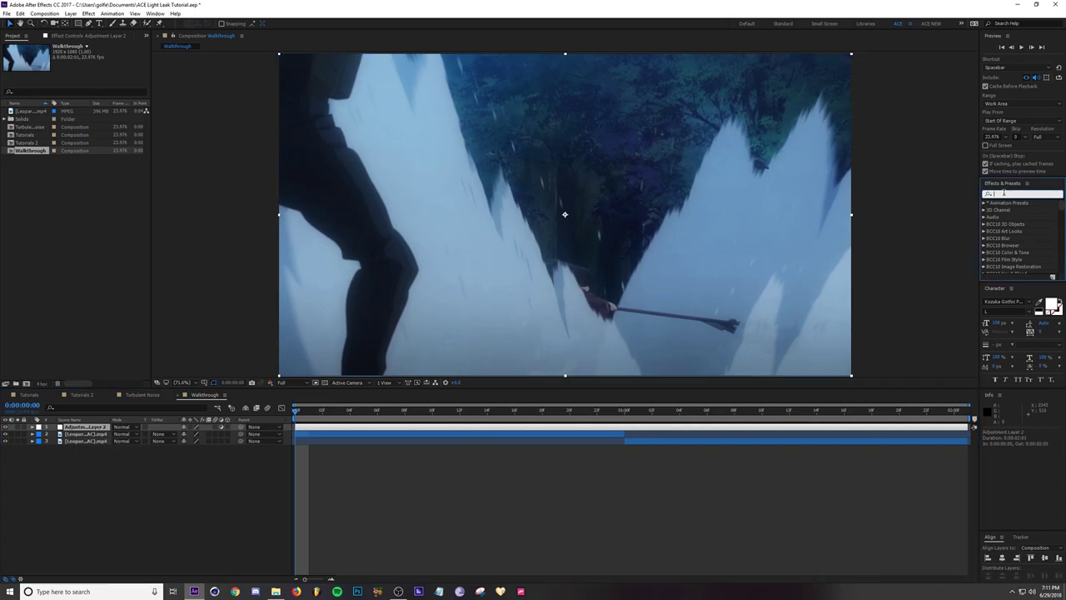
pyautogui.write('Light Leak')
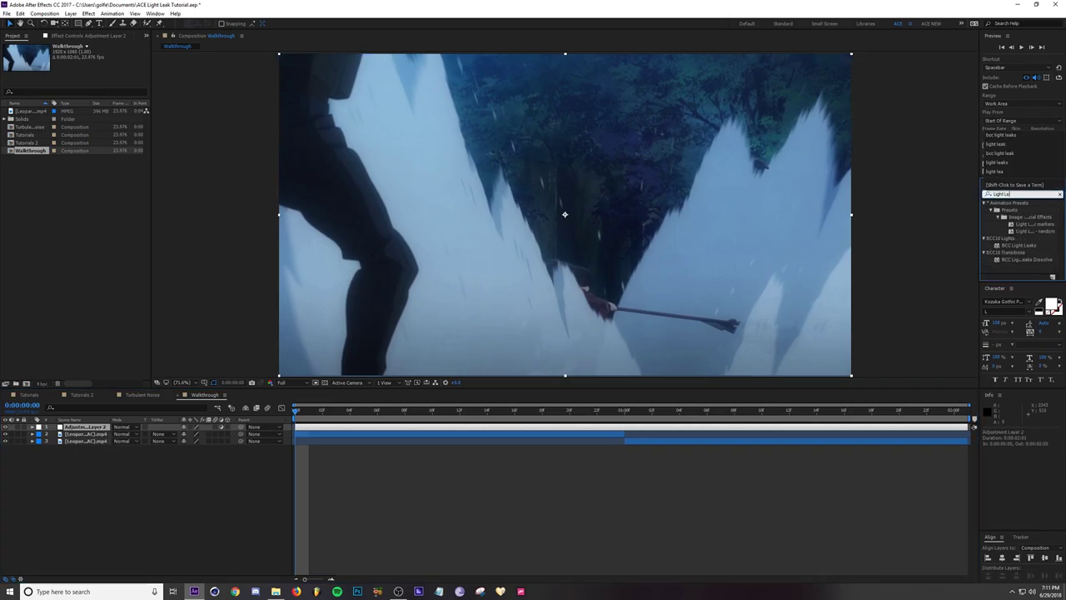
pyautogui.write('s')
pyautogui.doubleClick(1020, 246)
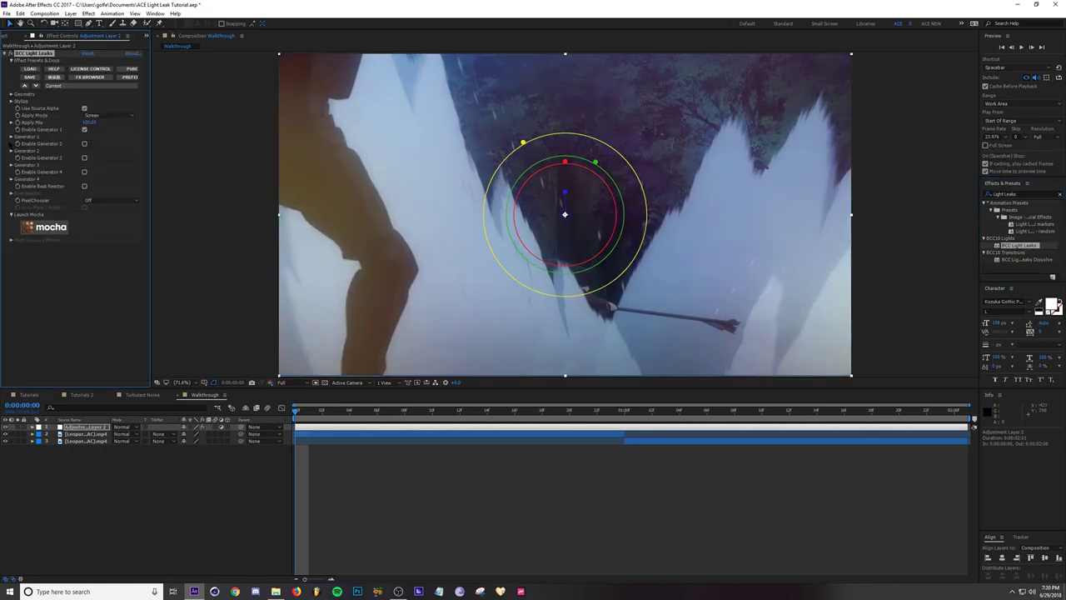
# Recolor the light leak's Generator 1 with a bright blue start color, a lighter blue mid color and a cyan end color.
pyautogui.click(11, 137)
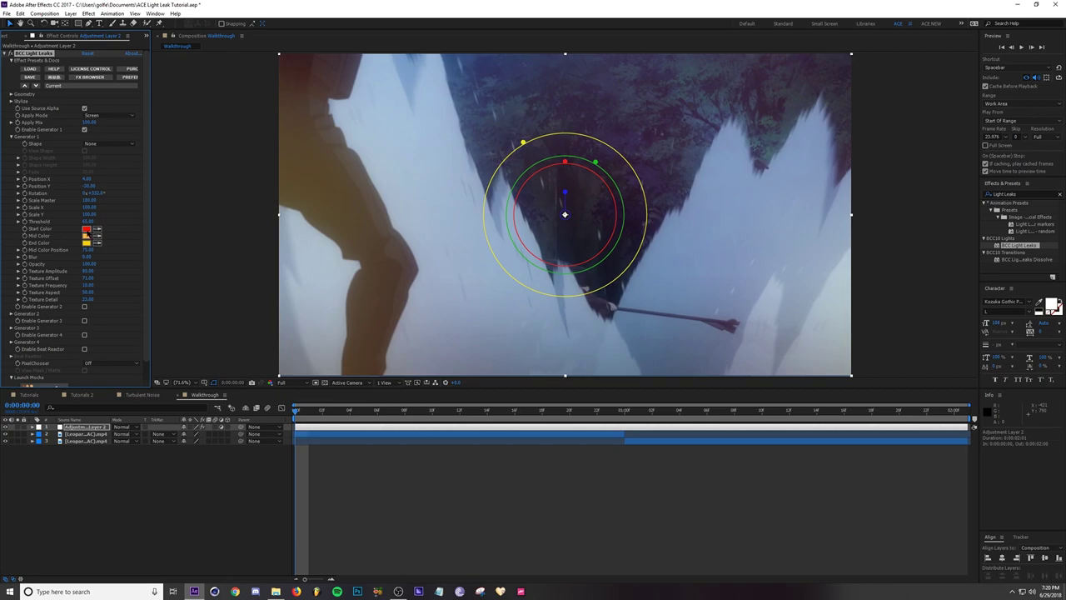
pyautogui.click(86, 229)
pyautogui.moveTo(291, 158); pyautogui.dragTo(293, 189)
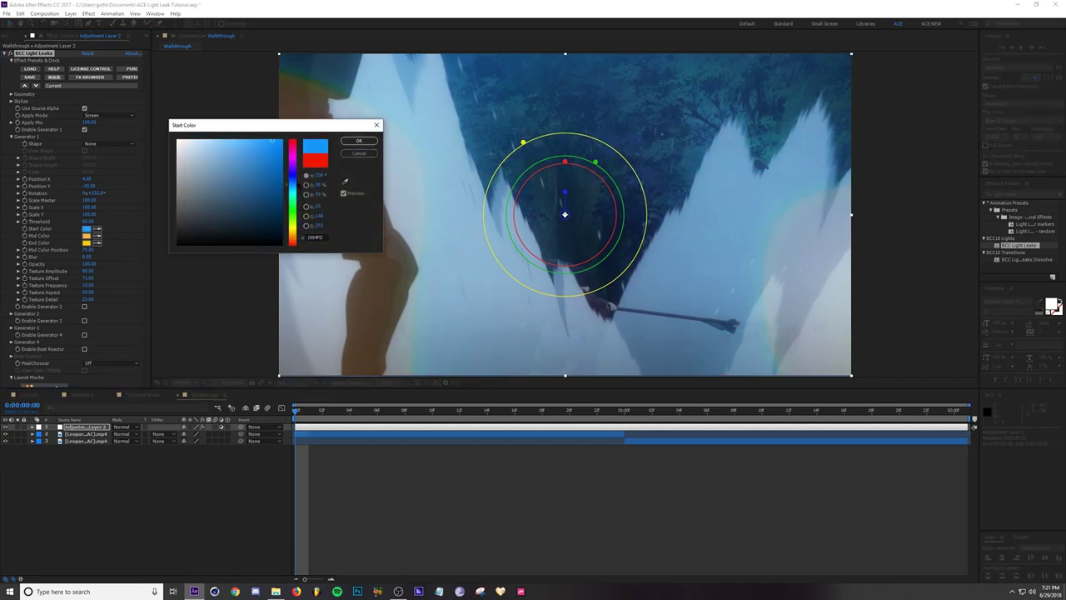
pyautogui.click(358, 141)
pyautogui.click(85, 236)
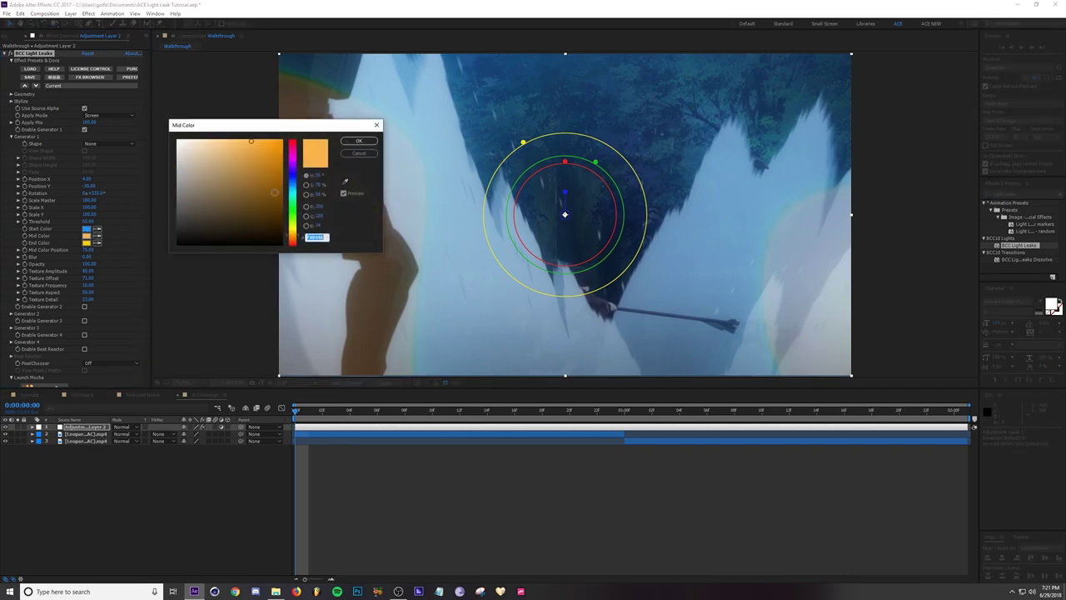
pyautogui.moveTo(294, 188); pyautogui.dragTo(297, 183)
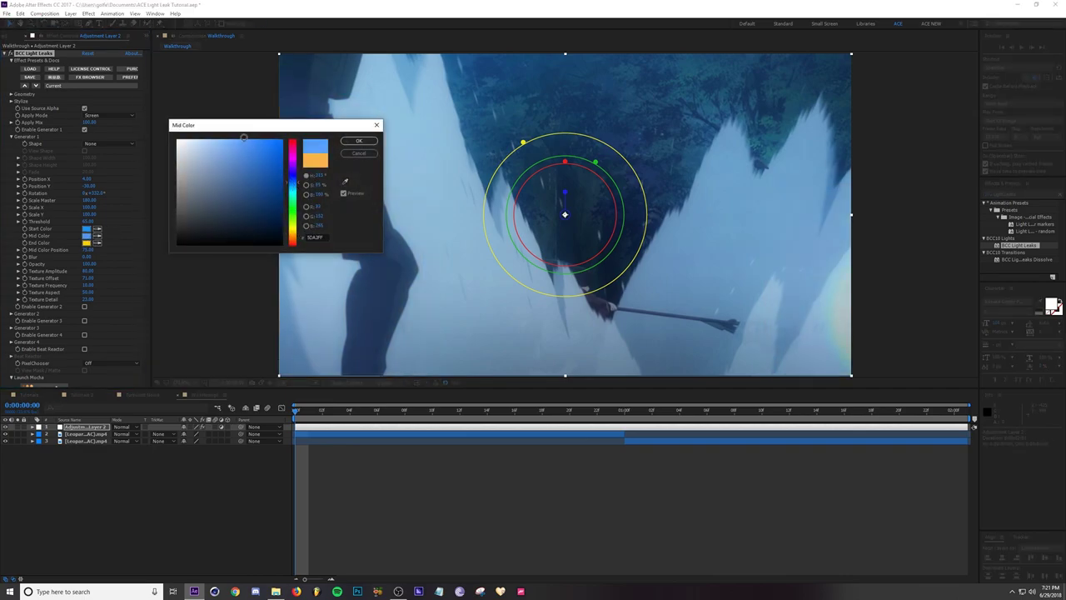
pyautogui.click(357, 141)
pyautogui.click(85, 242)
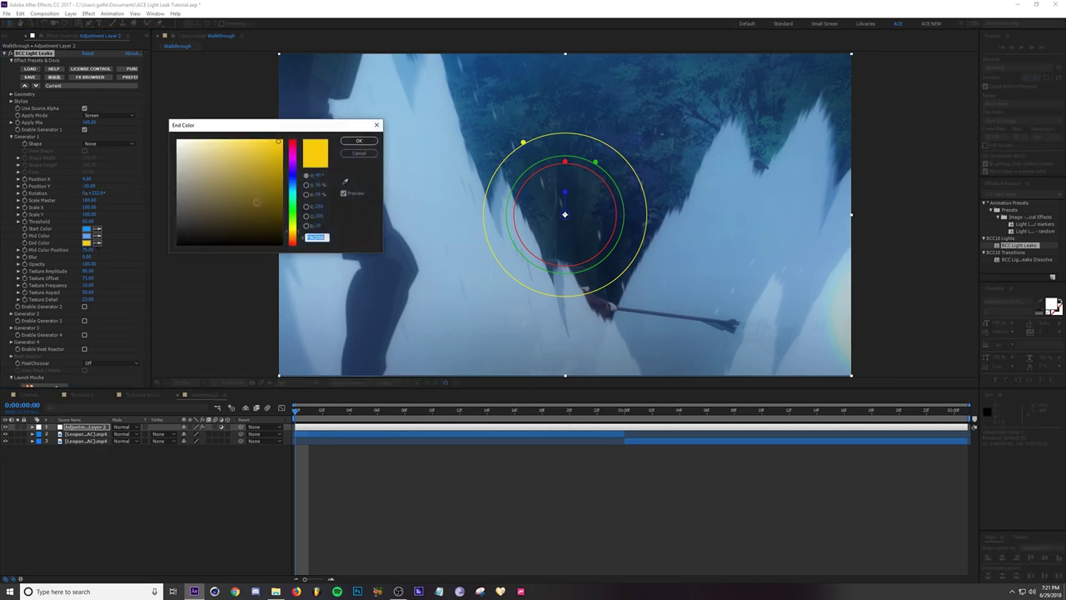
pyautogui.click(293, 186)
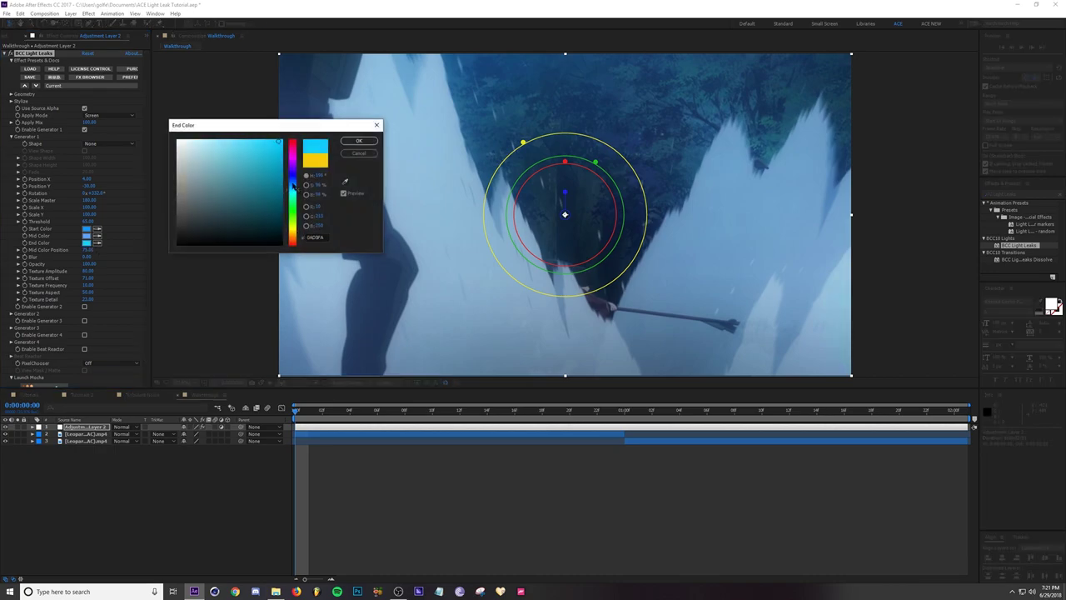
pyautogui.click(359, 141)
# Preview the recolored light leak from the start of the Walkthrough composition.
pyautogui.press('space')
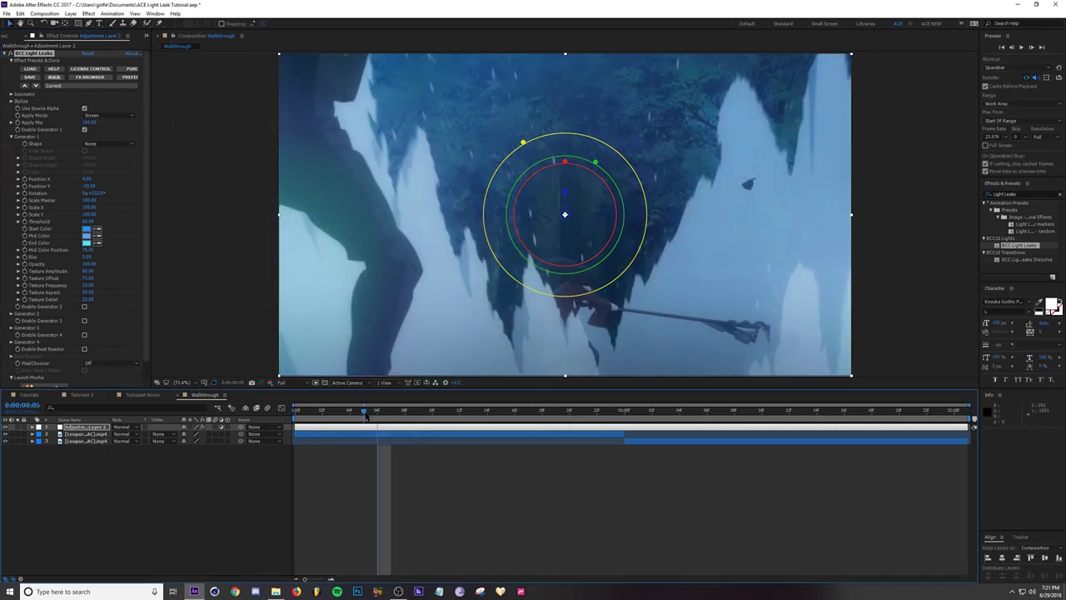
pyautogui.click(297, 415)
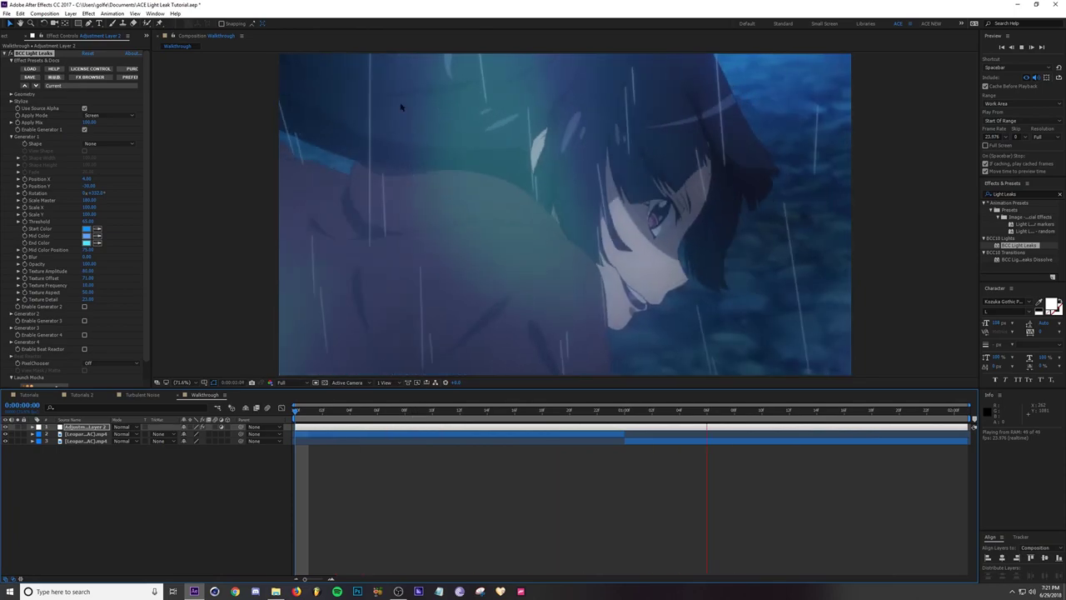
pyautogui.press('space')
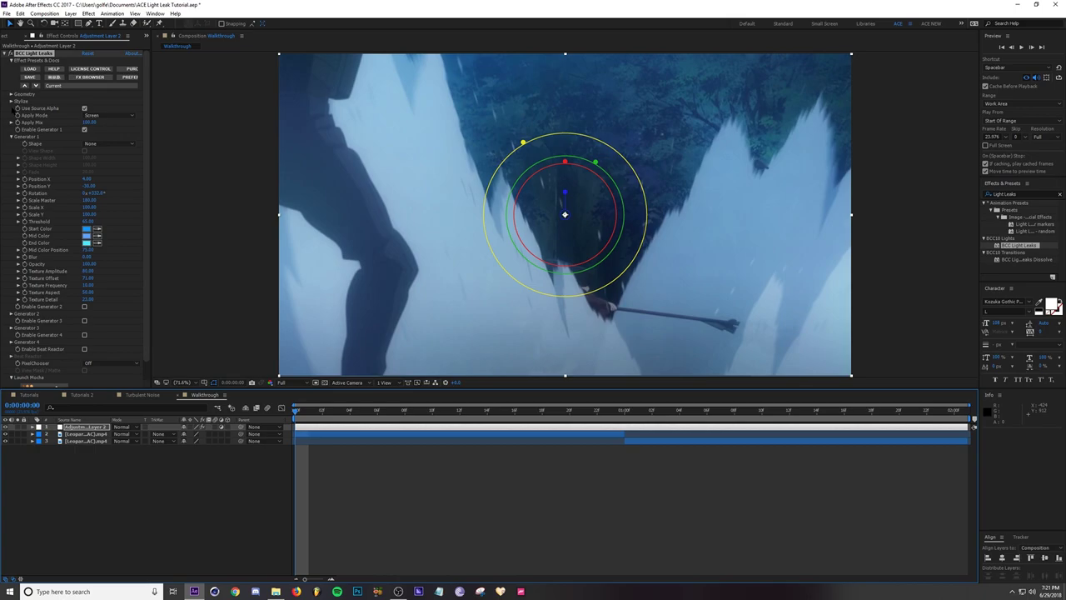
# Set the light leak's Stylize Texture Mutation Rate to 150 and check the animation across both clips.
pyautogui.click(10, 100)
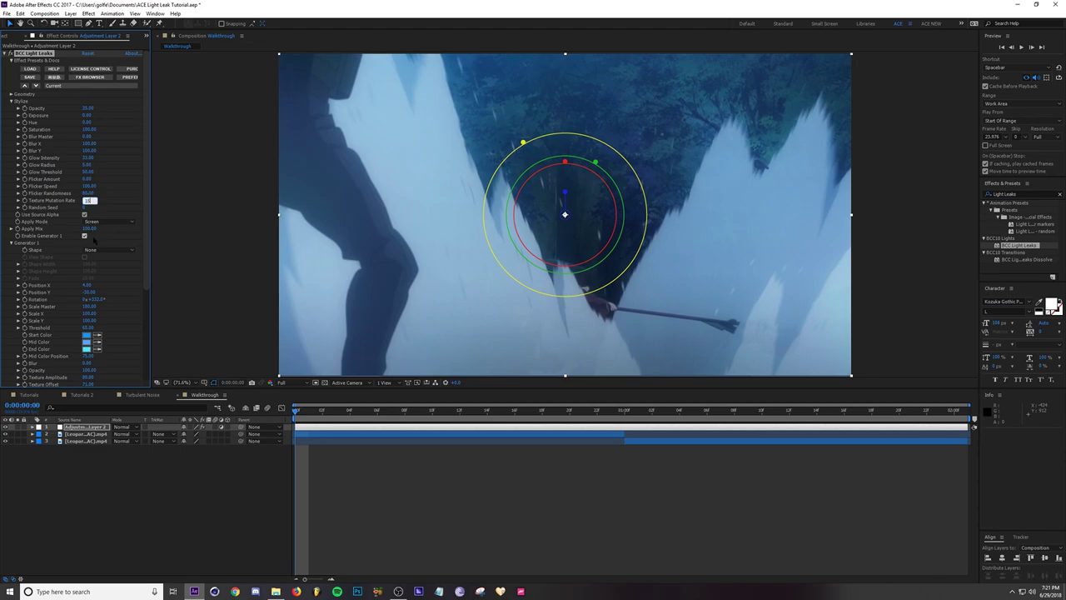
pyautogui.click(305, 414)
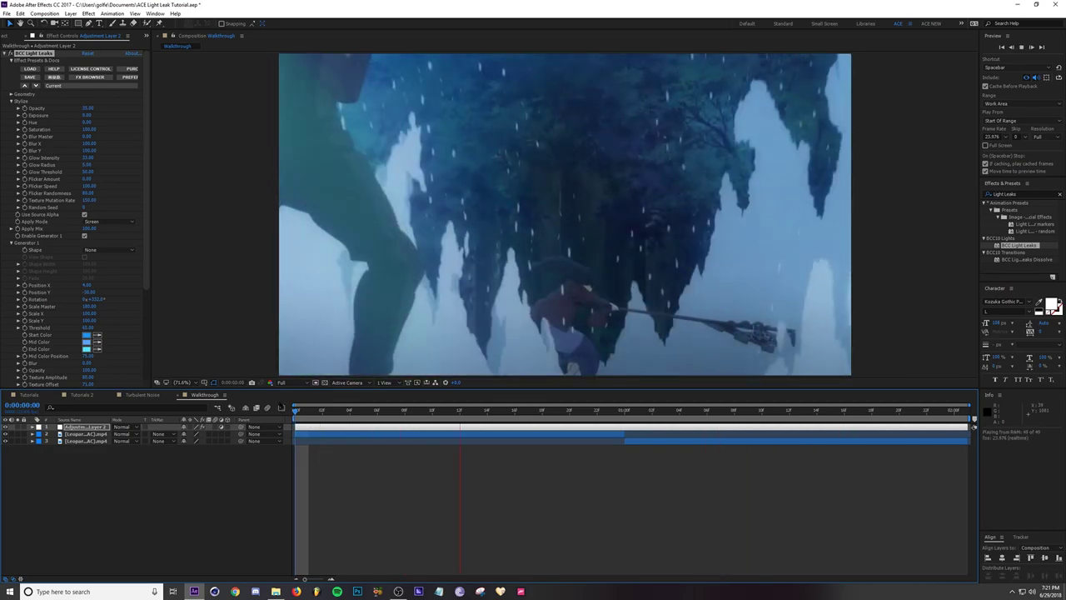
pyautogui.click(460, 411)
pyautogui.moveTo(468, 419); pyautogui.dragTo(723, 414)
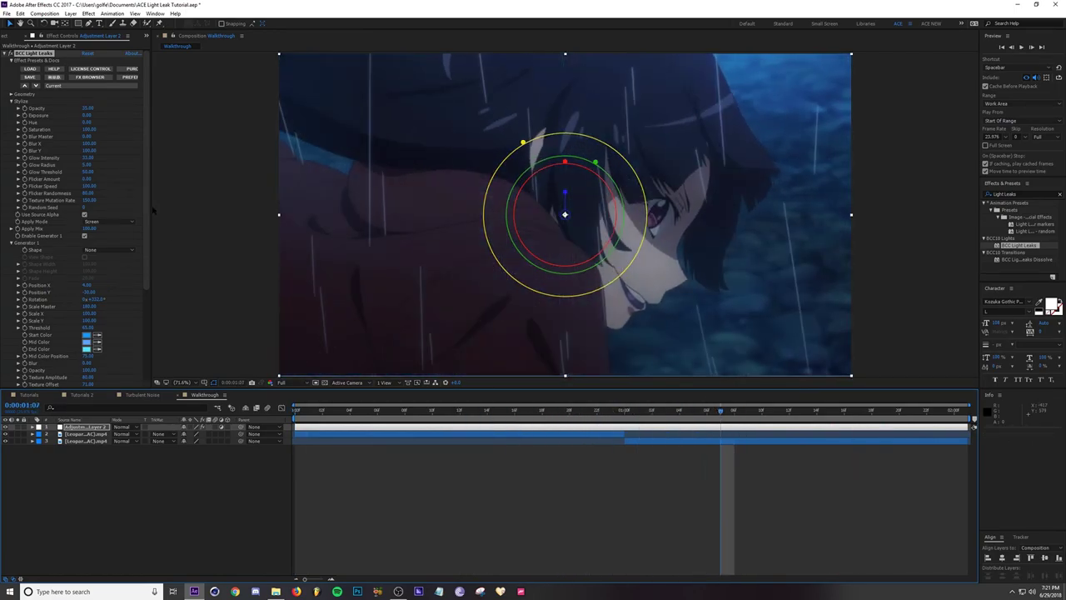
# Increase Generator 1's Scale X to widen the light leak and check it around the cut between the clips.
pyautogui.scroll(-2, 58, 149)
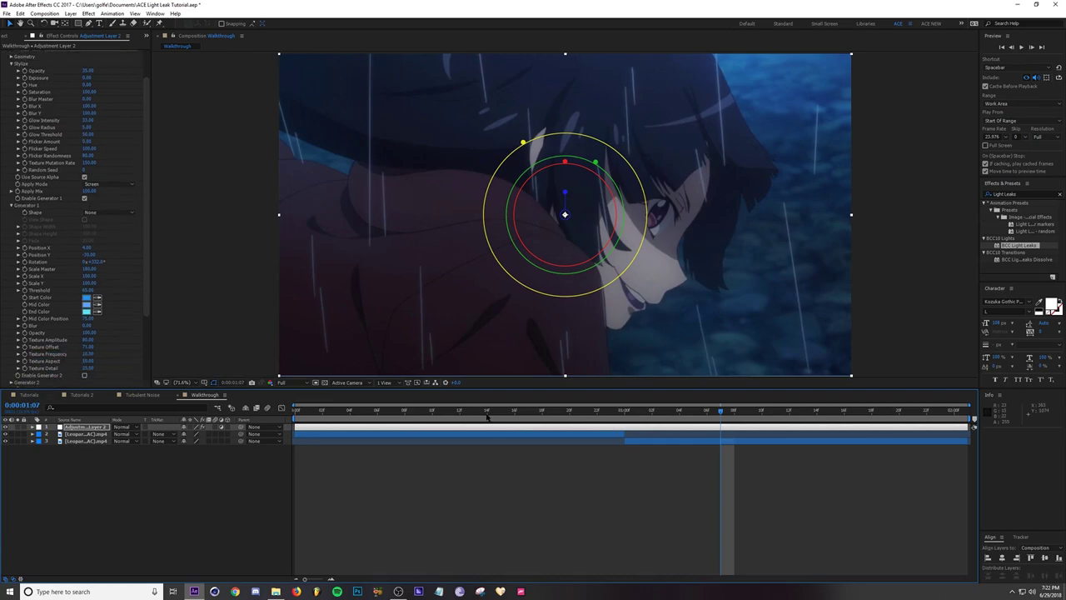
pyautogui.moveTo(528, 416); pyautogui.dragTo(475, 413)
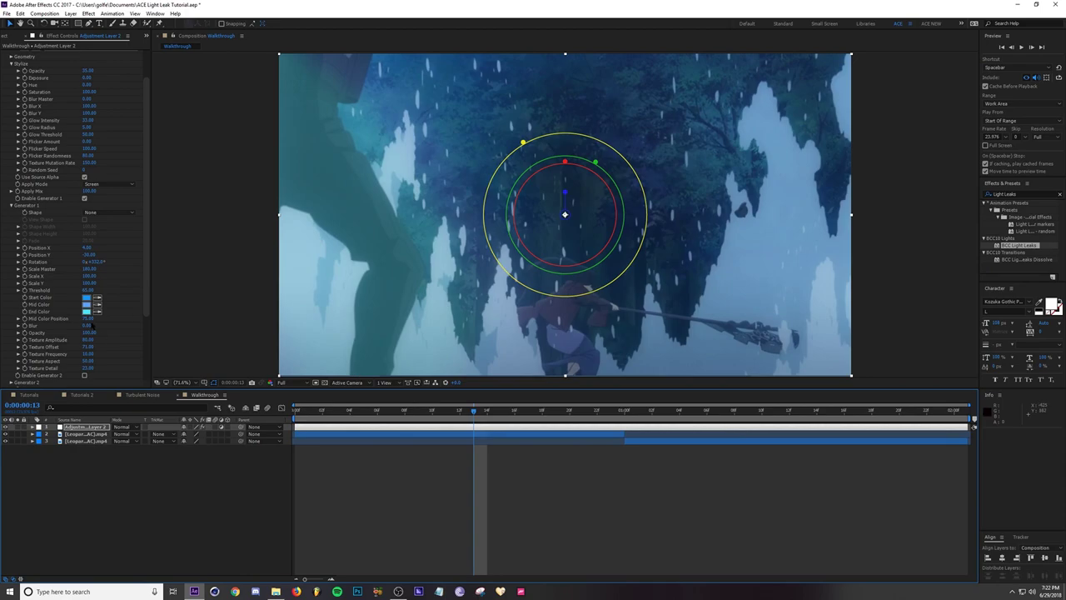
pyautogui.moveTo(89, 276); pyautogui.dragTo(257, 277)
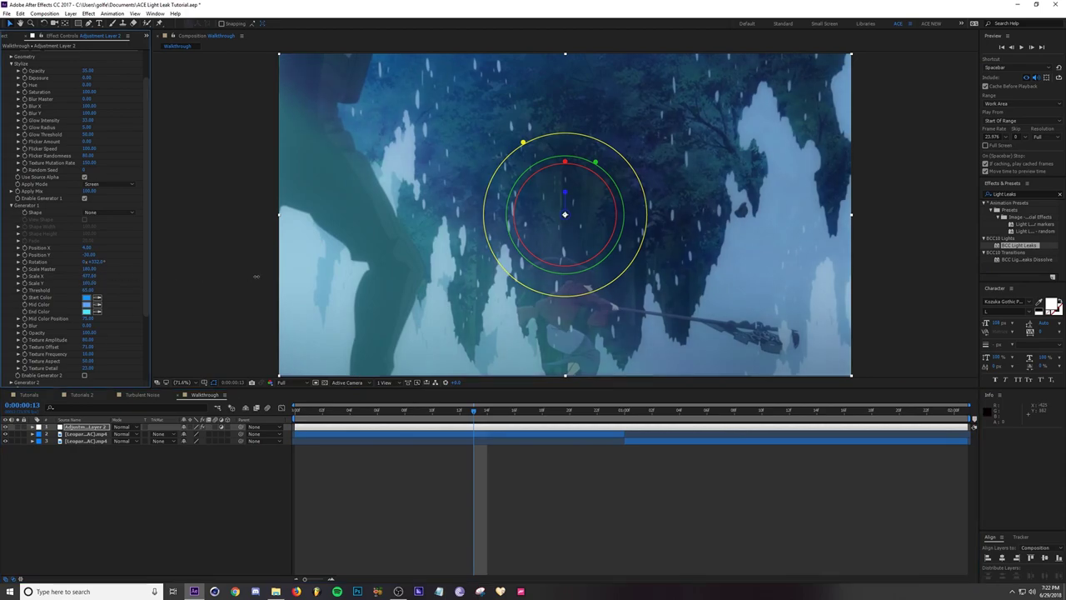
pyautogui.press('space')
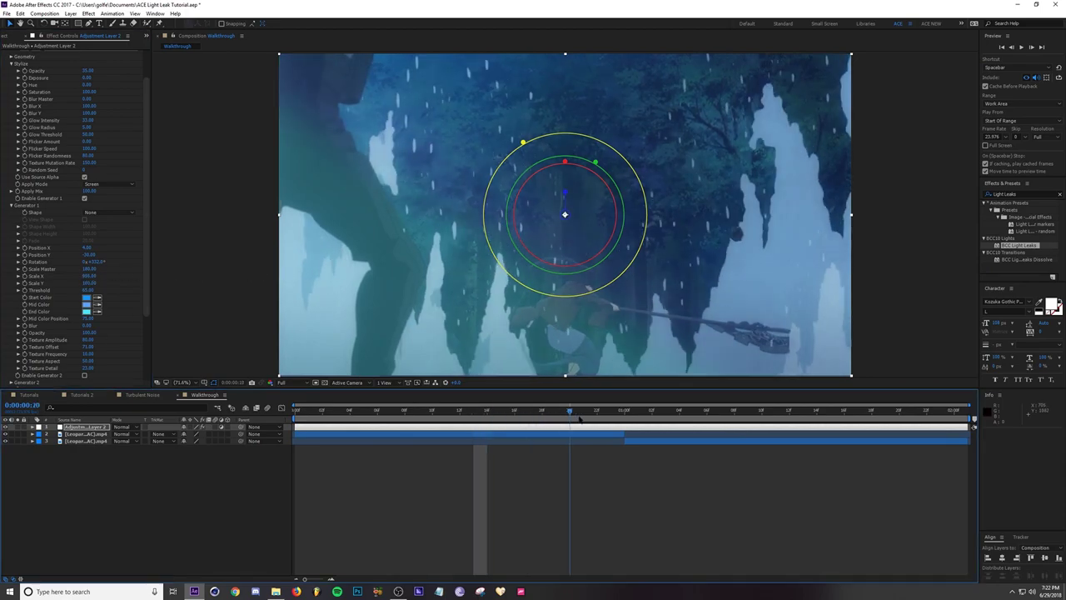
pyautogui.moveTo(651, 406); pyautogui.dragTo(621, 402)
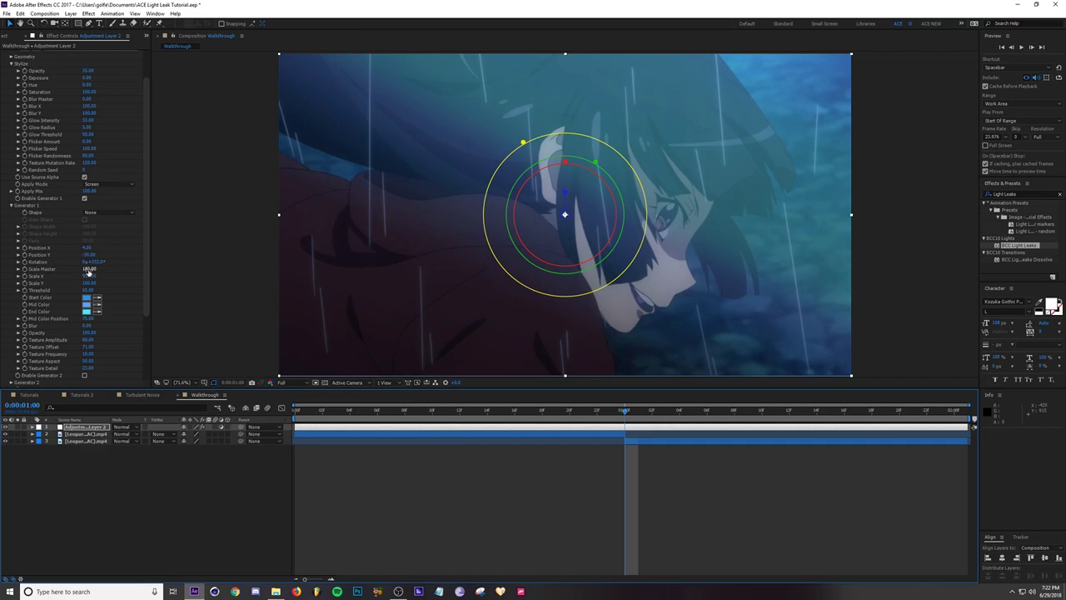
# Raise Generator 1's Scale Master to about 511 and check the larger leak from the start to past the cut.
pyautogui.moveTo(89, 272); pyautogui.dragTo(222, 277)
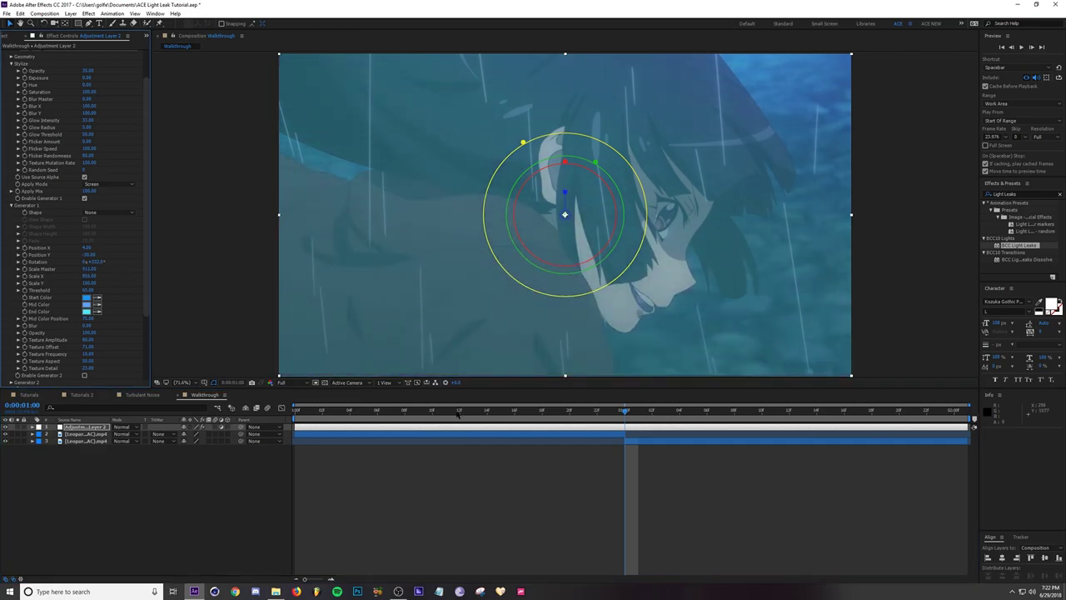
pyautogui.press('space')
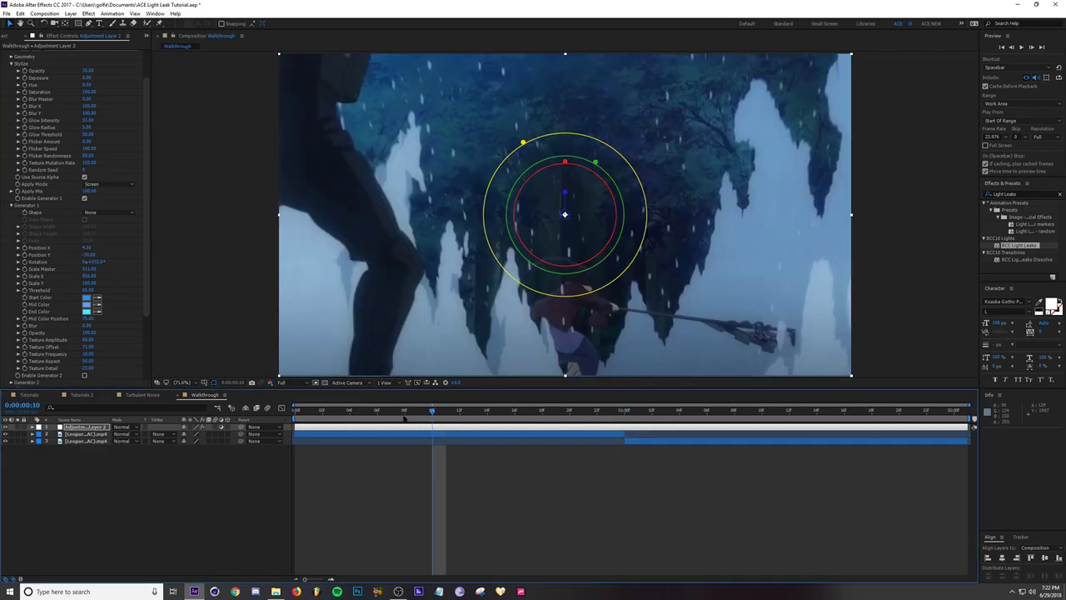
pyautogui.click(309, 411)
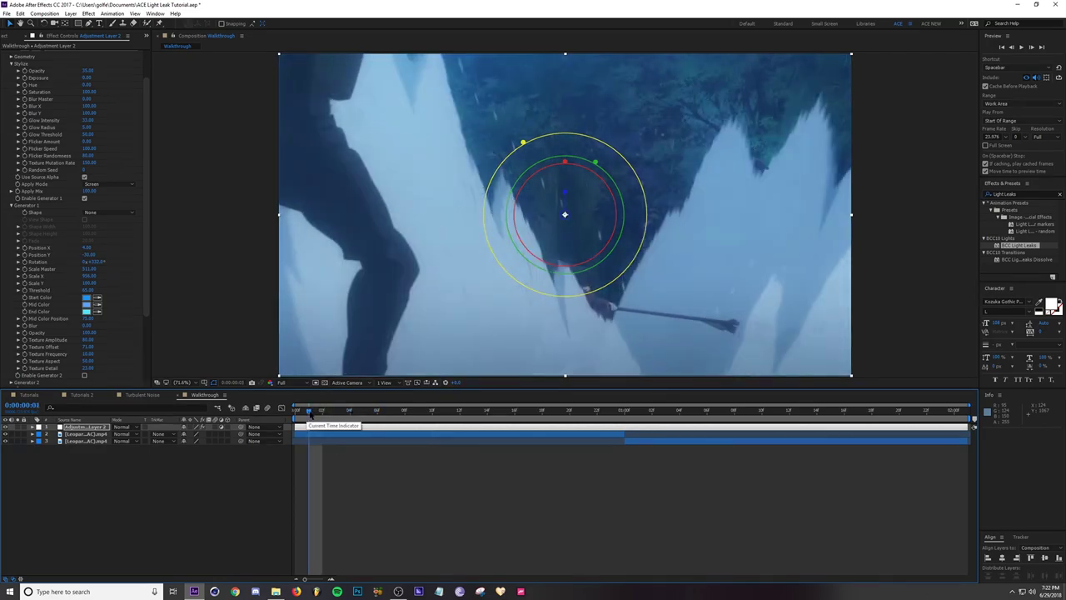
pyautogui.moveTo(309, 411); pyautogui.dragTo(592, 427)
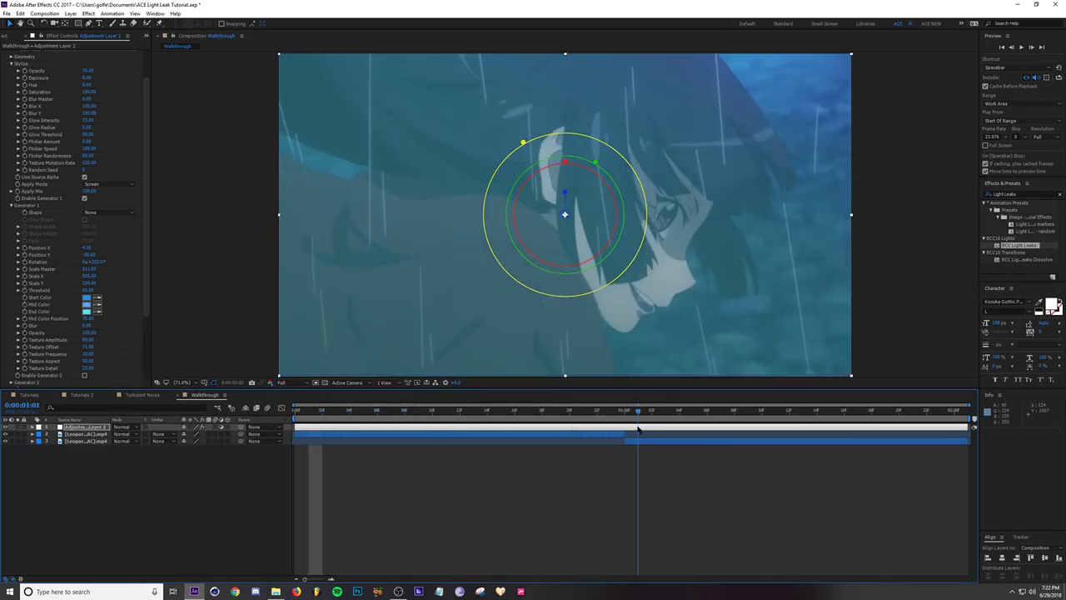
pyautogui.press('space')
# Set the Stylize Opacity to 100 and Exposure to 25, and preview the stronger light leak.
pyautogui.scroll(2, 44, 227)
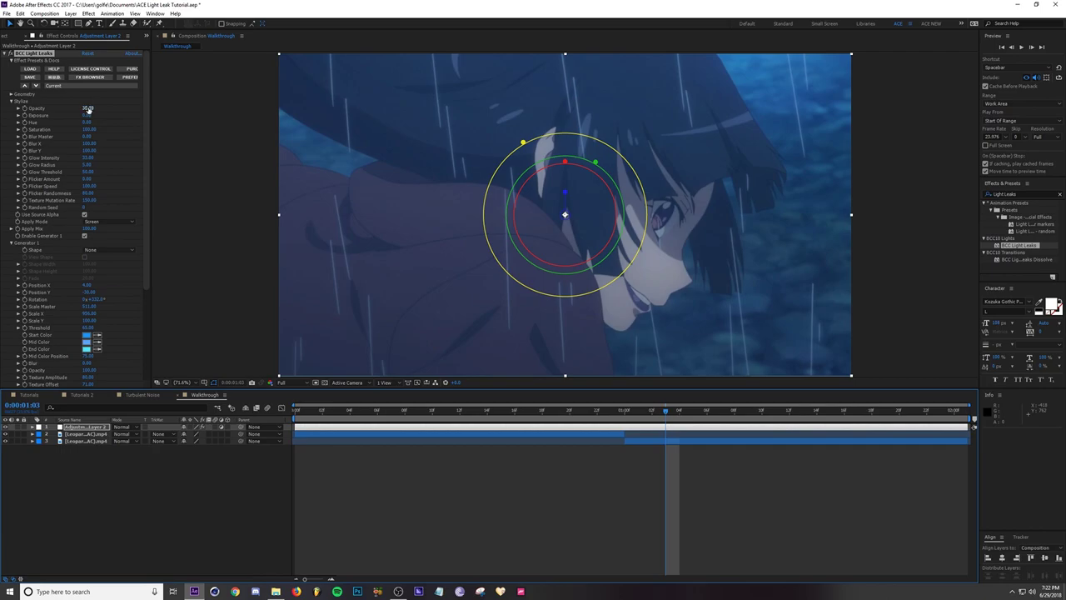
pyautogui.moveTo(88, 109); pyautogui.dragTo(289, 116)
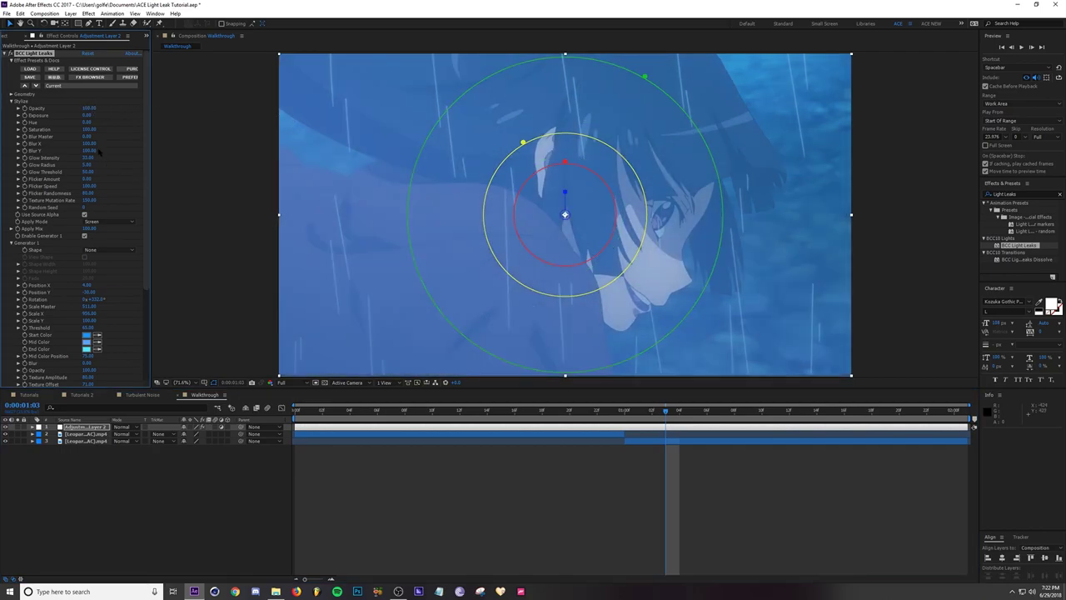
pyautogui.moveTo(87, 116); pyautogui.dragTo(98, 117)
pyautogui.click(406, 410)
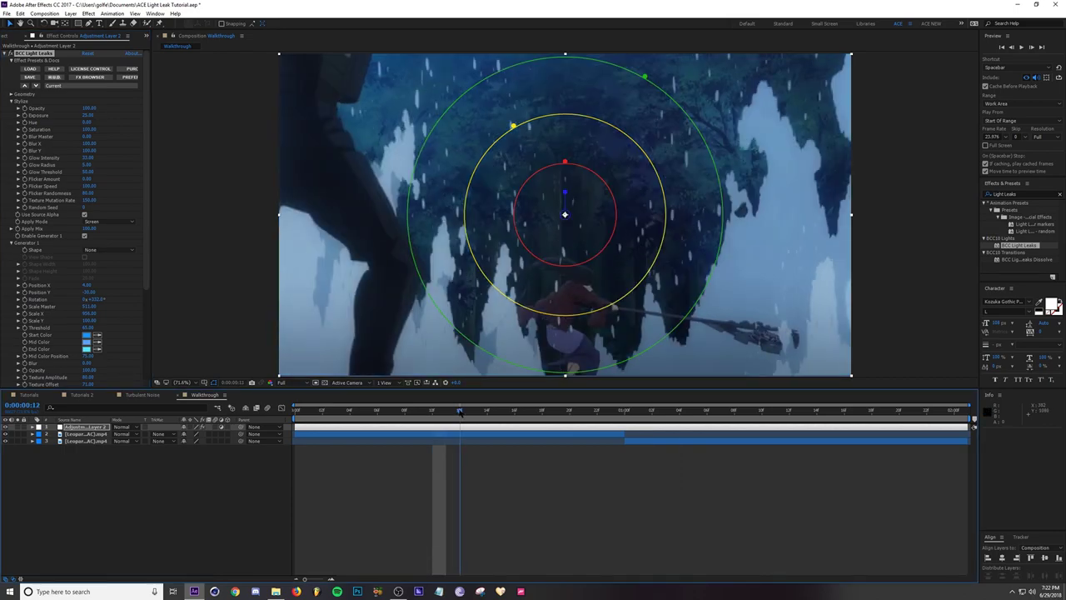
pyautogui.press('space')
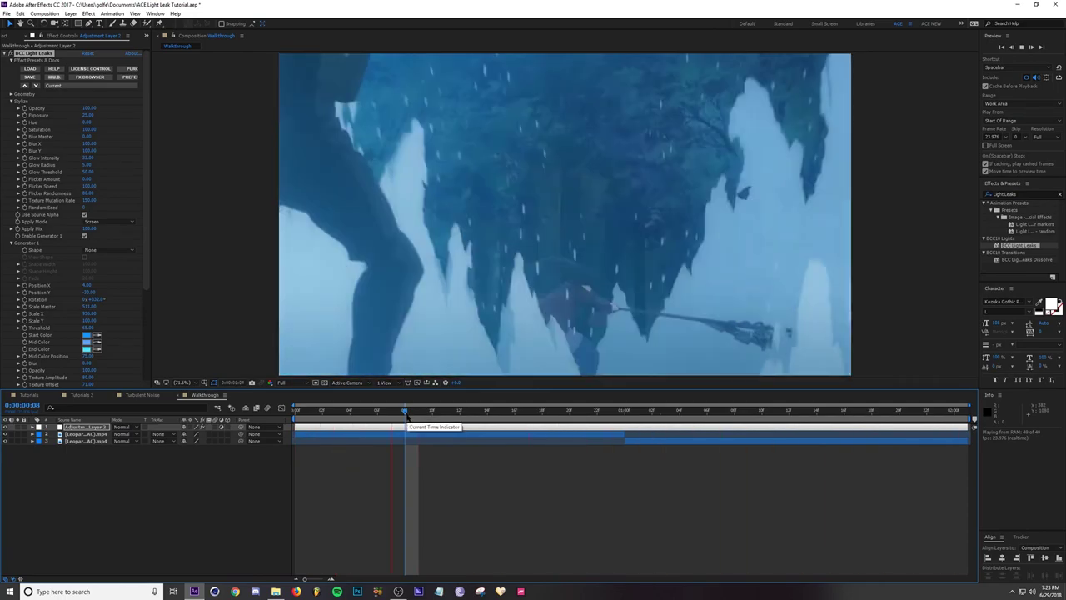
pyautogui.moveTo(413, 416); pyautogui.dragTo(525, 413)
# Add a new adjustment layer above the light leak layer and apply BCC Fast Lens Blur to it.
pyautogui.click(96, 427)
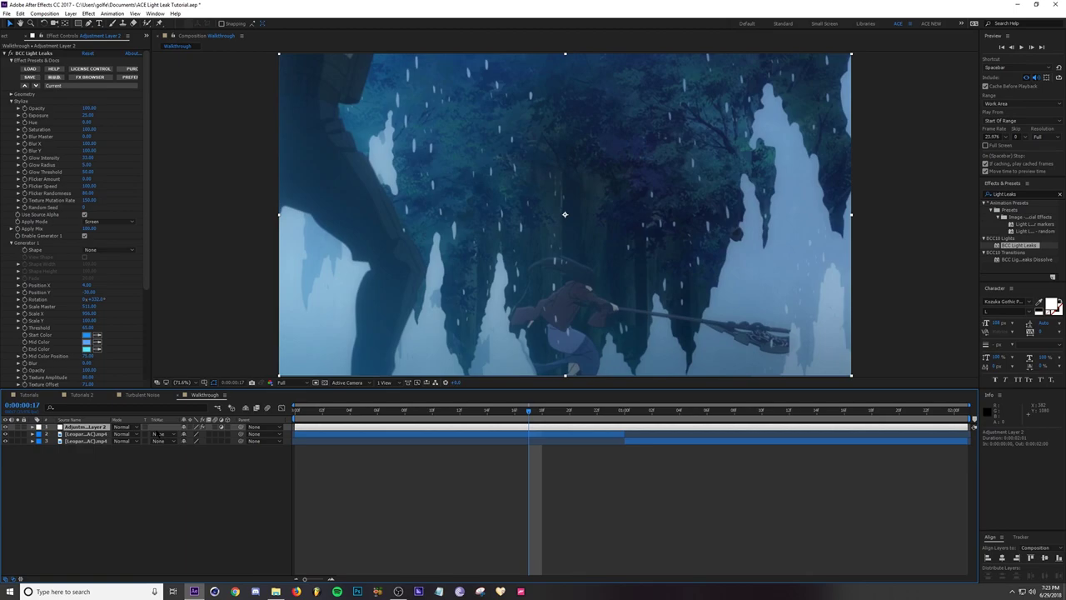
pyautogui.hotkey('ctrl', 'alt', 'y')
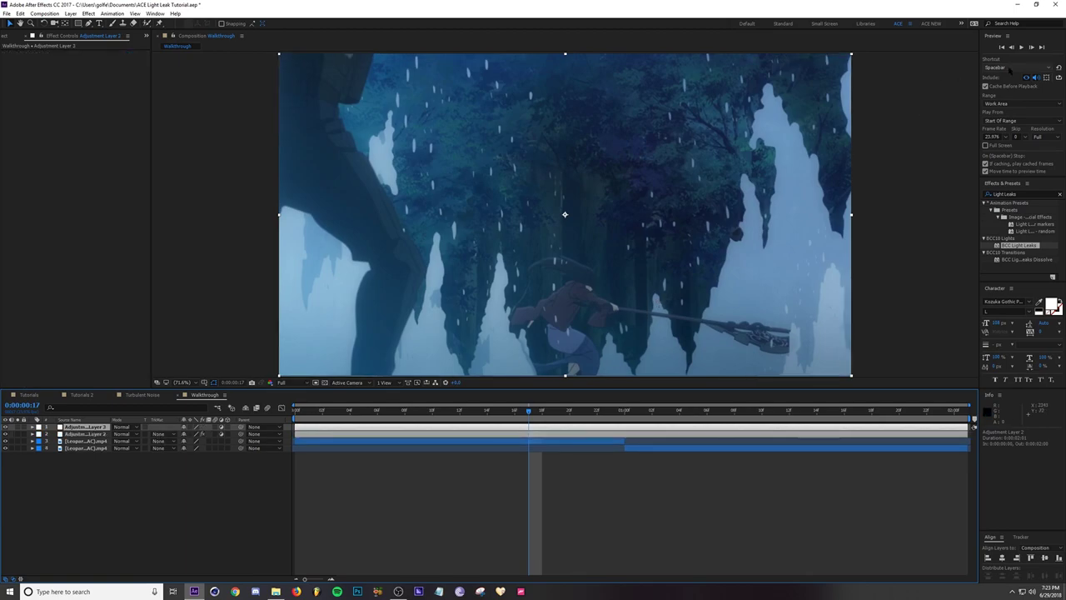
pyautogui.click(1027, 194)
pyautogui.write('lens blur')
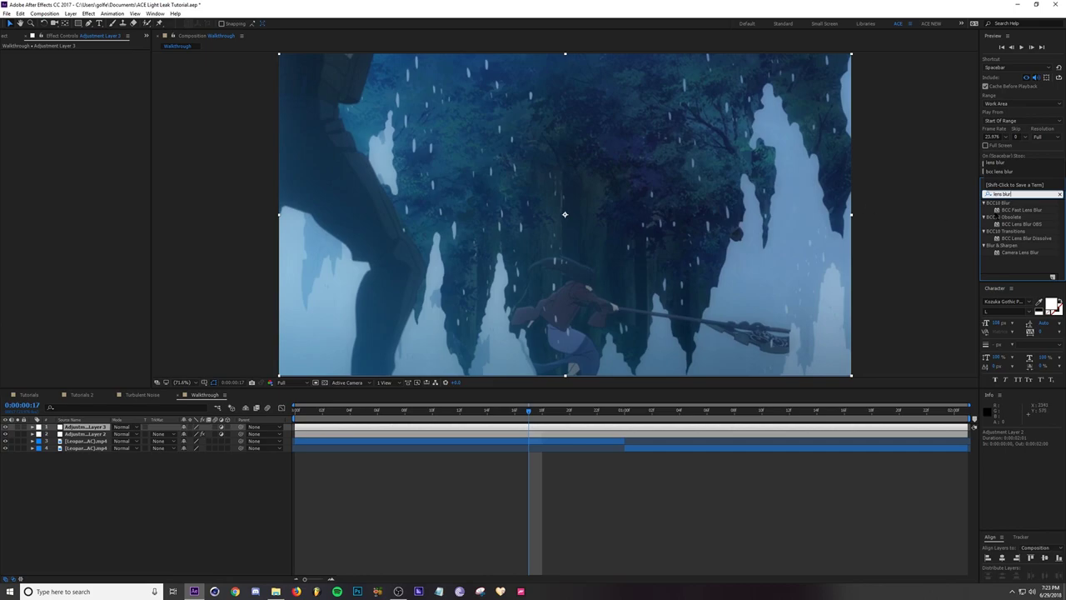
pyautogui.moveTo(1021, 210); pyautogui.dragTo(537, 190)
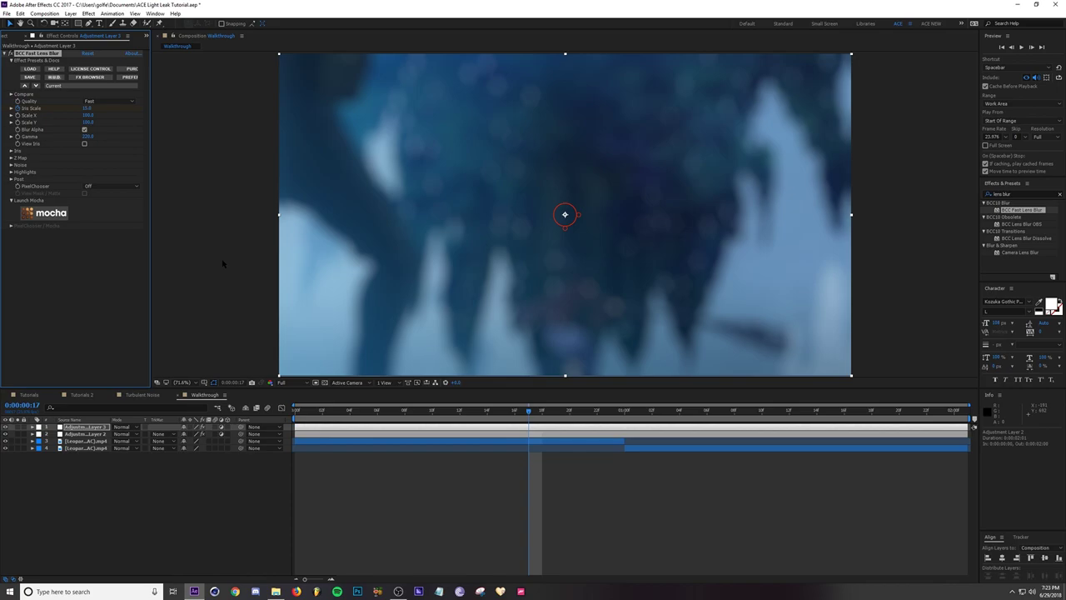
# Reveal the lens blur's Iris Scale keyframe and move it to the cut between the clips at 0:00:01:00.
pyautogui.press('u')
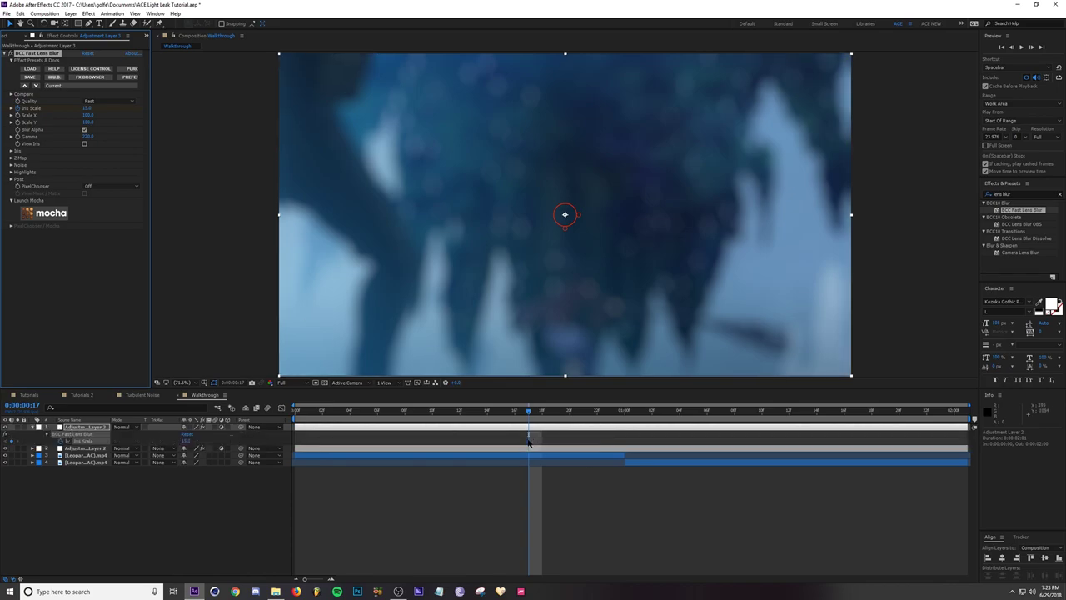
pyautogui.moveTo(528, 442); pyautogui.dragTo(624, 456)
pyautogui.click(624, 413)
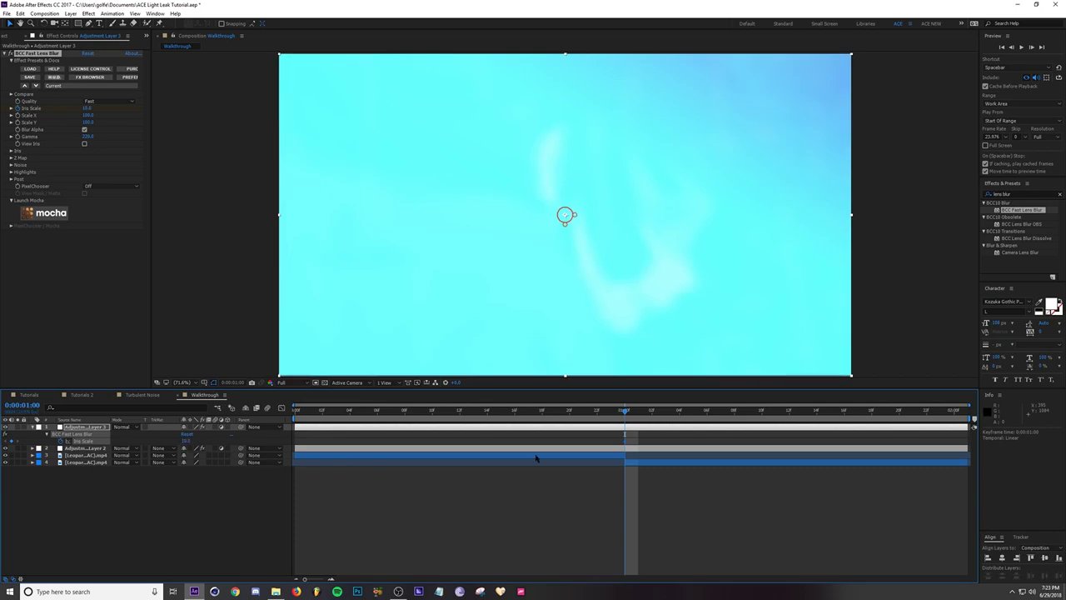
# Add Iris Scale keyframes with a value of 0 at 0:00:00:15 and 0:00:01:07.
pyautogui.moveTo(630, 413); pyautogui.dragTo(501, 412)
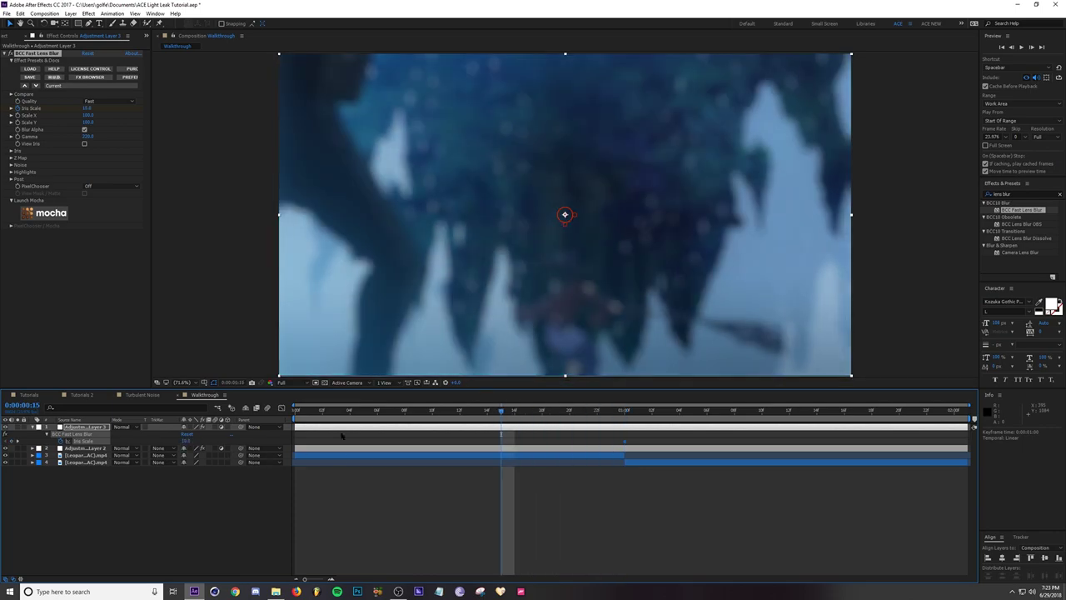
pyautogui.click(184, 441)
pyautogui.write('0')
pyautogui.press('Return')
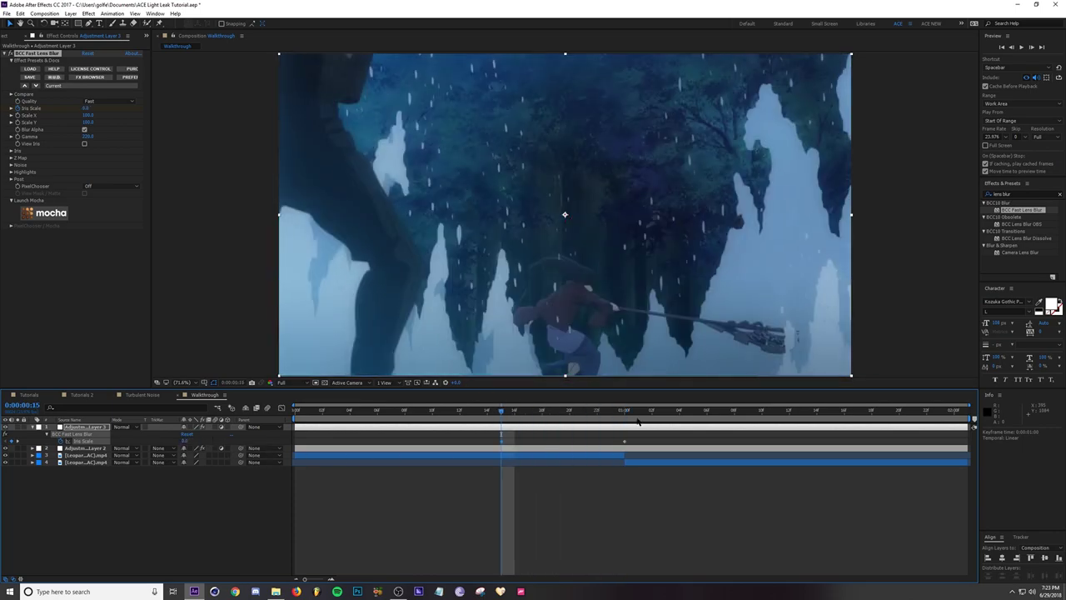
pyautogui.moveTo(689, 417); pyautogui.dragTo(721, 414)
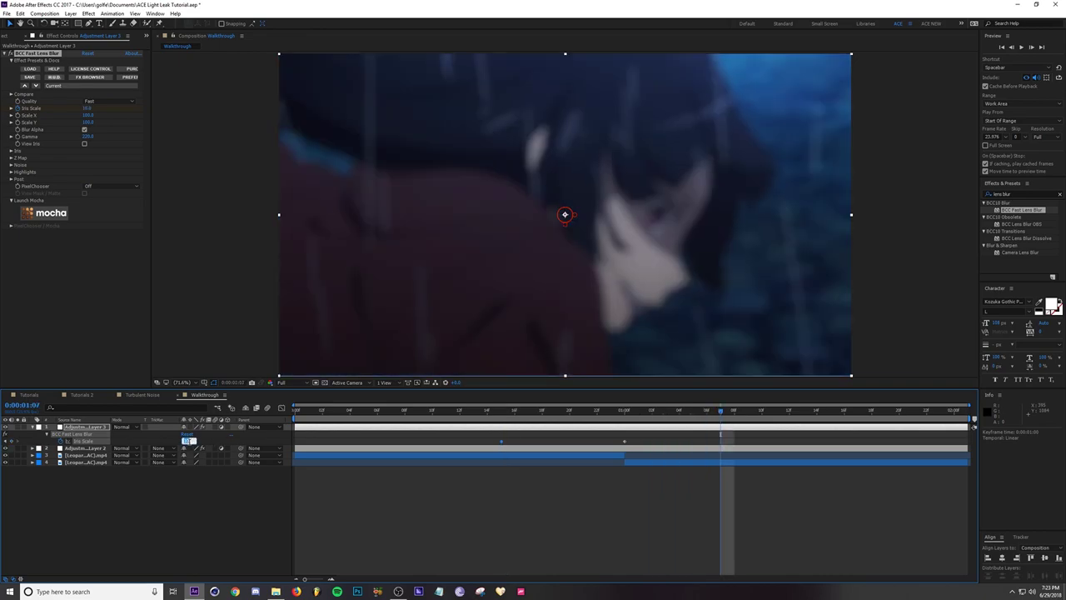
pyautogui.press('Return')
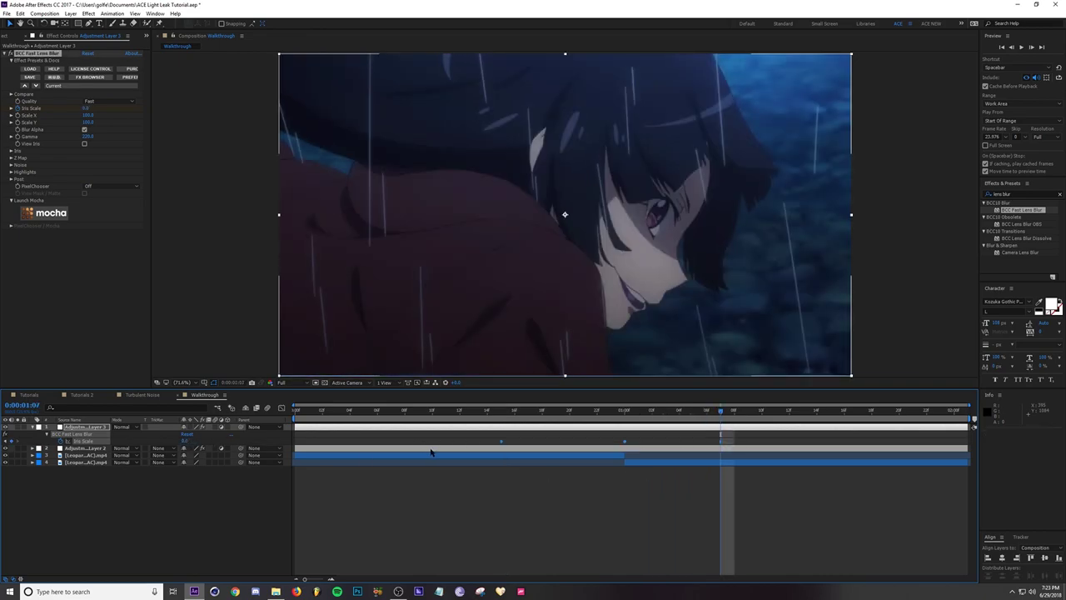
# Ease the Iris Scale keyframes with the last one moved near the end of the second clip, and preview the transition.
pyautogui.click(712, 442)
pyautogui.moveTo(722, 442); pyautogui.dragTo(912, 442)
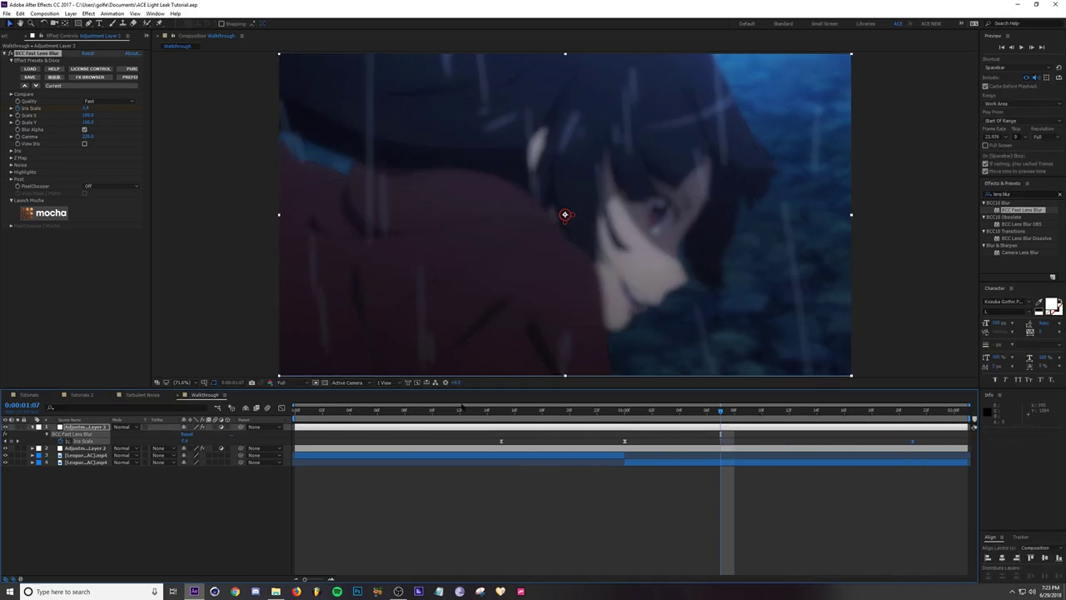
pyautogui.click(433, 409)
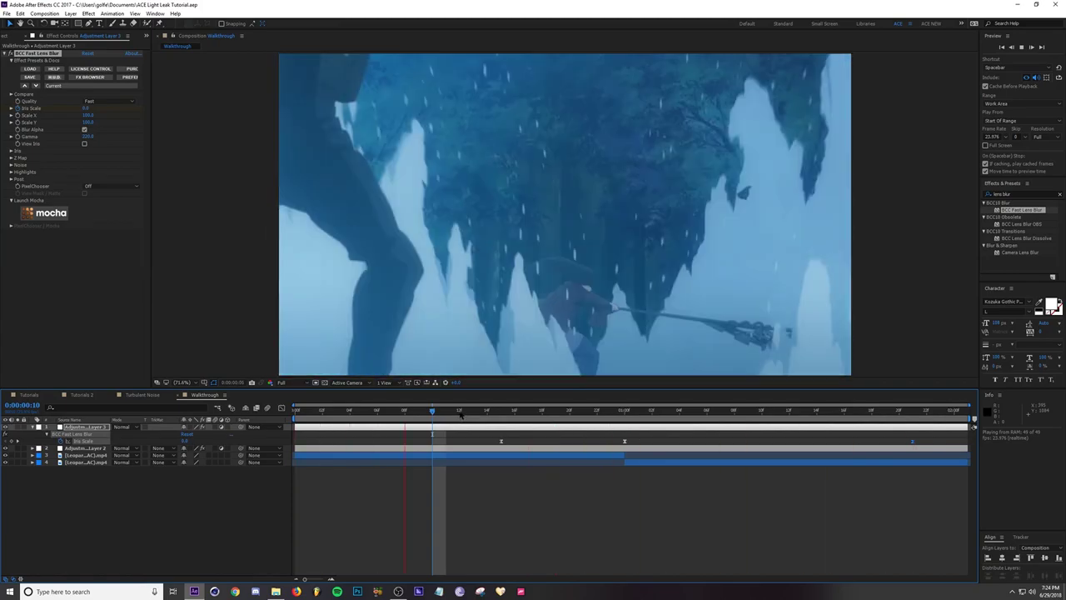
pyautogui.click(461, 411)
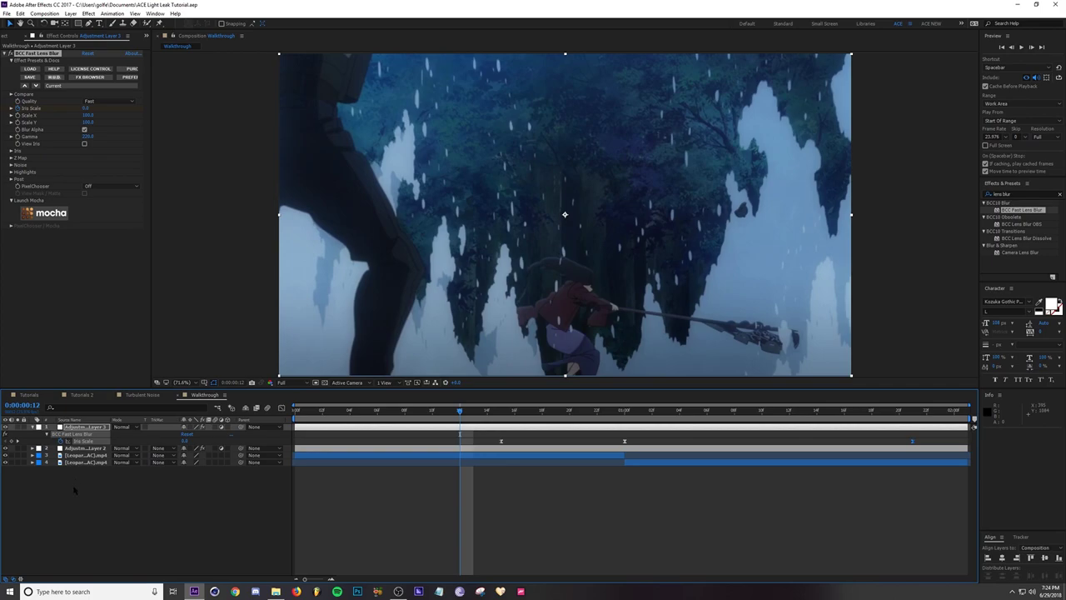
# Hide both adjustment layers and create a black 1920 x 1080 solid named noise directly above the clips.
pyautogui.click(32, 427)
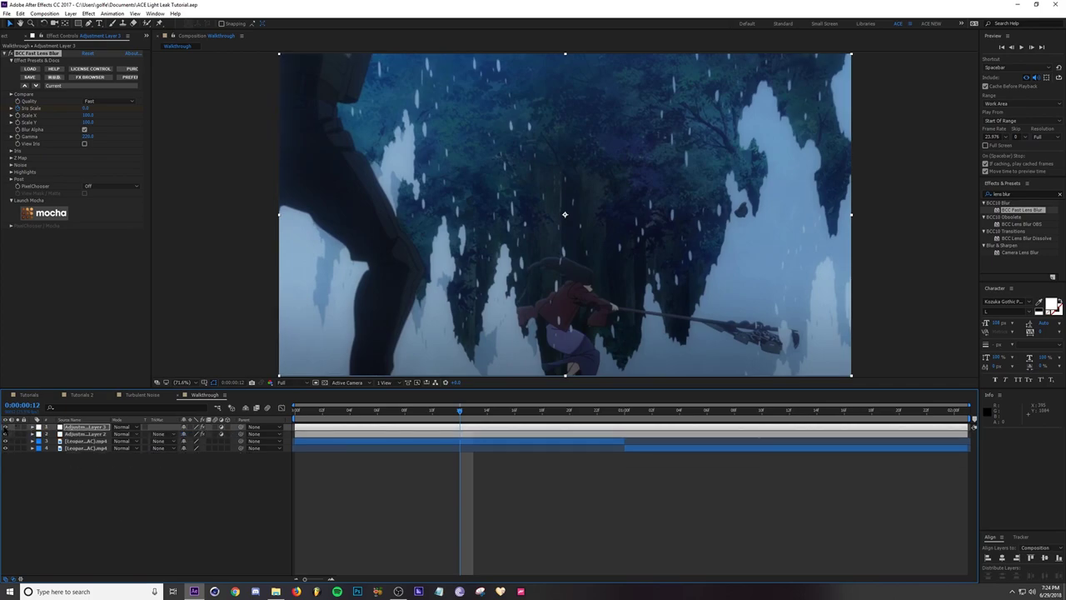
pyautogui.click(91, 473)
pyautogui.click(86, 441)
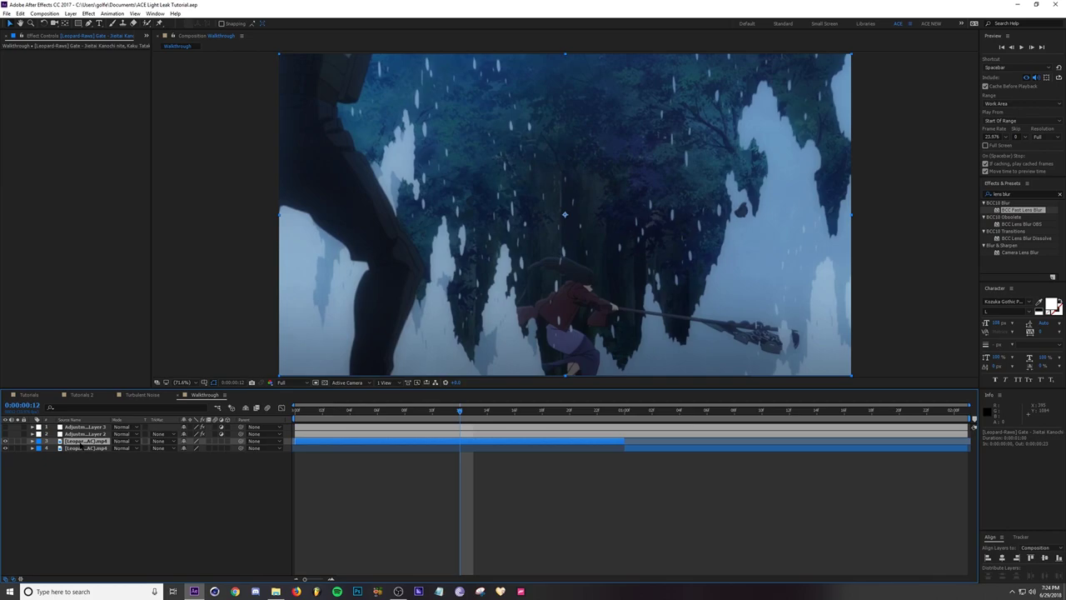
pyautogui.hotkey('ctrl', 'y')
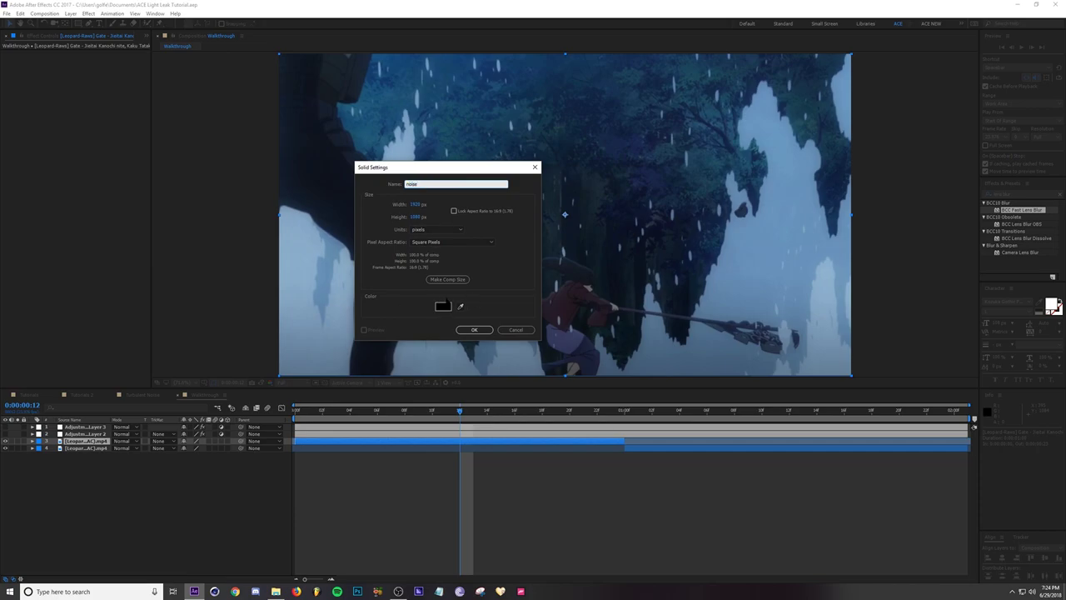
pyautogui.click(474, 329)
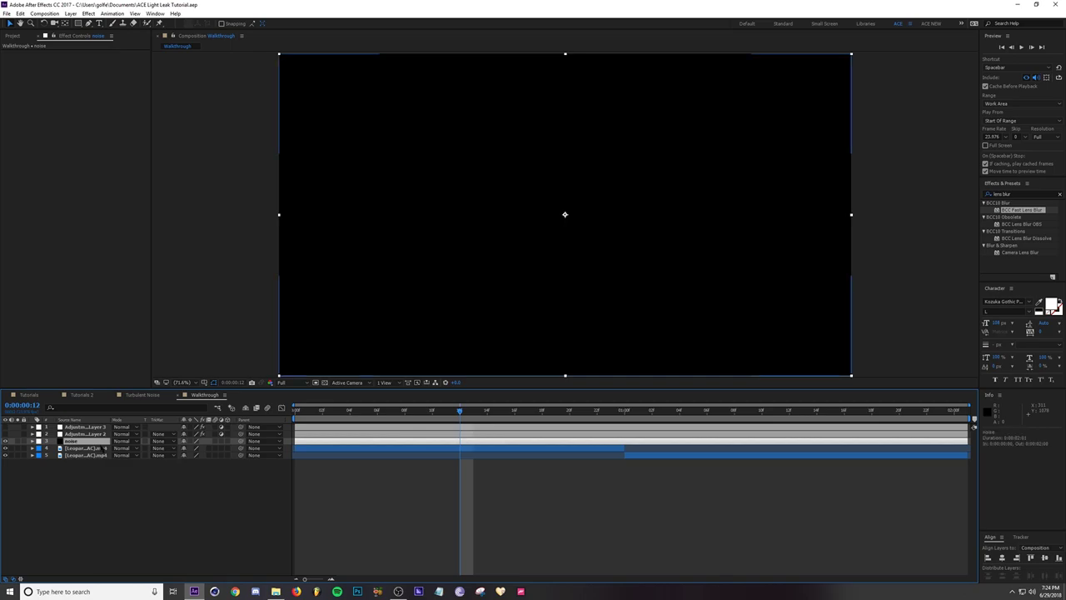
# Pre-compose the noise solid as "turb noise", moving all attributes into the new composition.
pyautogui.hotkey('ctrl', 'shift', 'c')
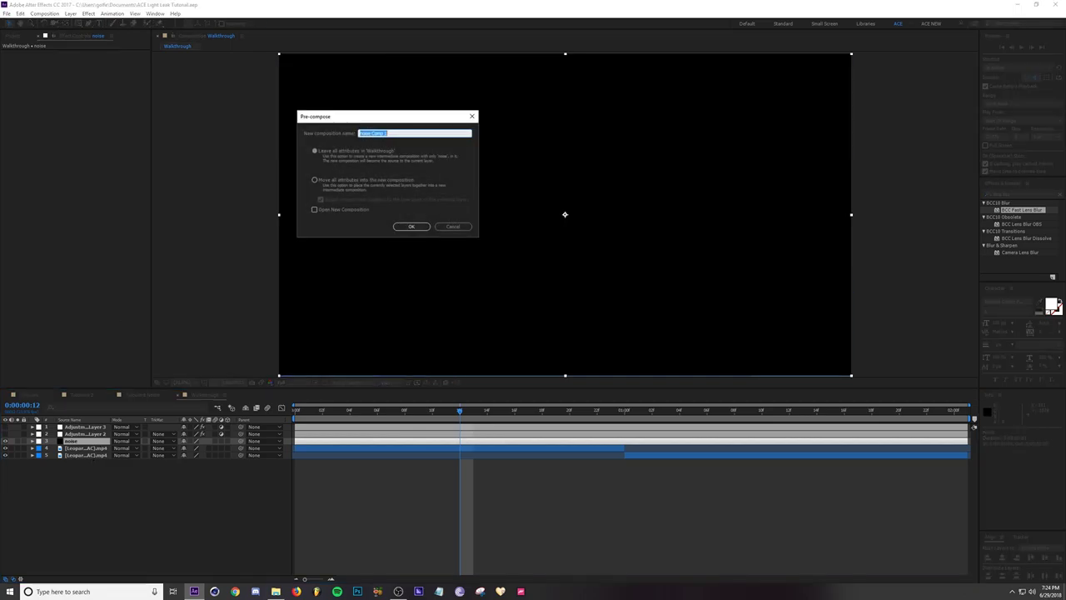
pyautogui.click(315, 180)
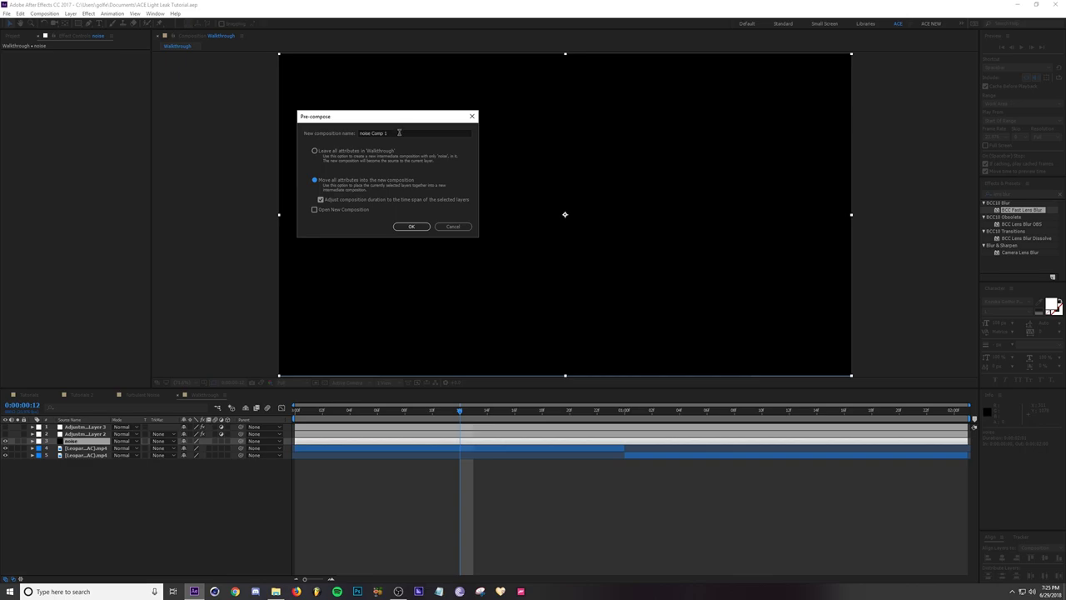
pyautogui.moveTo(391, 133); pyautogui.dragTo(297, 142)
pyautogui.write('l')
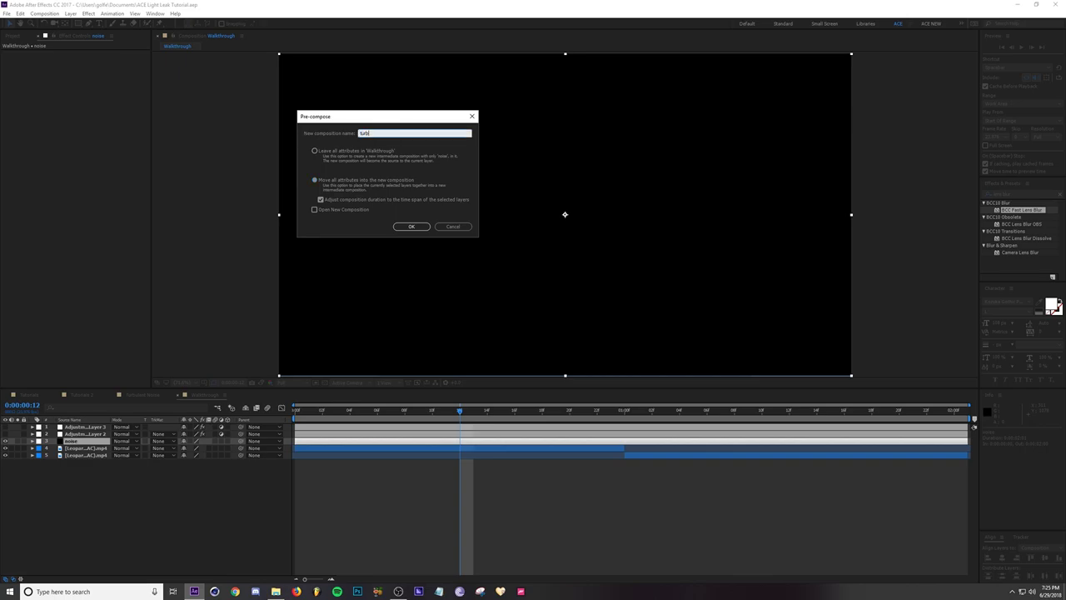
pyautogui.write('urb noise')
pyautogui.press('Return')
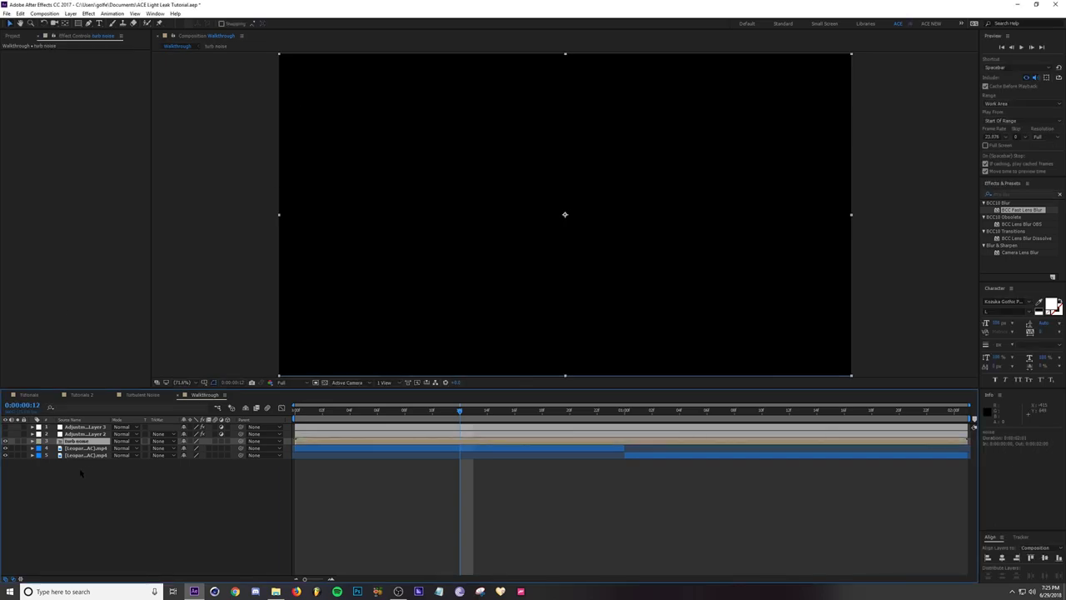
# Open the turb noise composition and apply the Turbulent Noise effect to the noise solid.
pyautogui.doubleClick(82, 441)
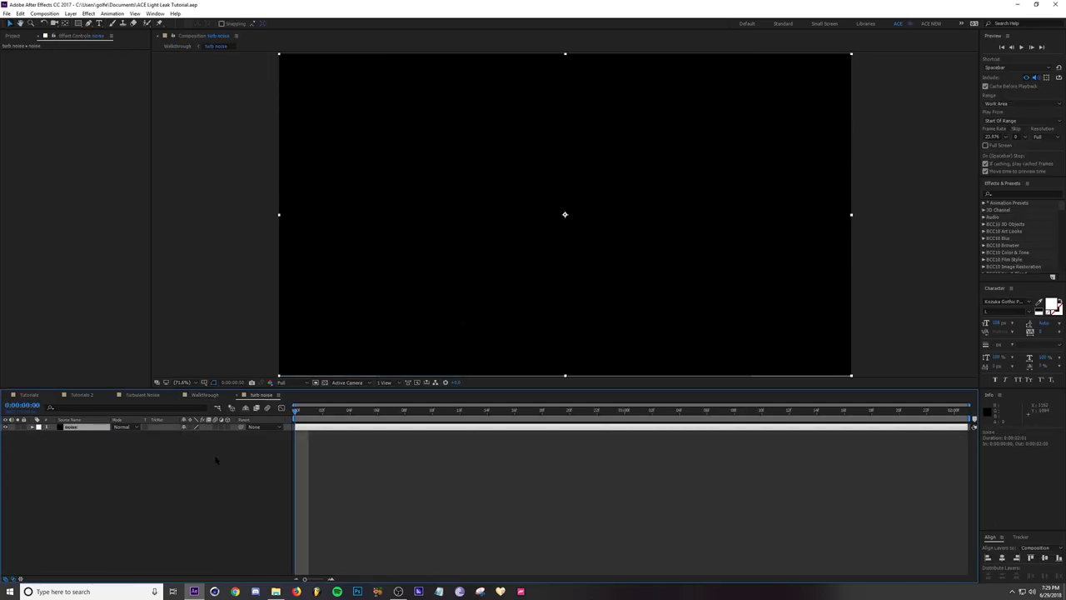
pyautogui.click(1013, 193)
pyautogui.write('turb')
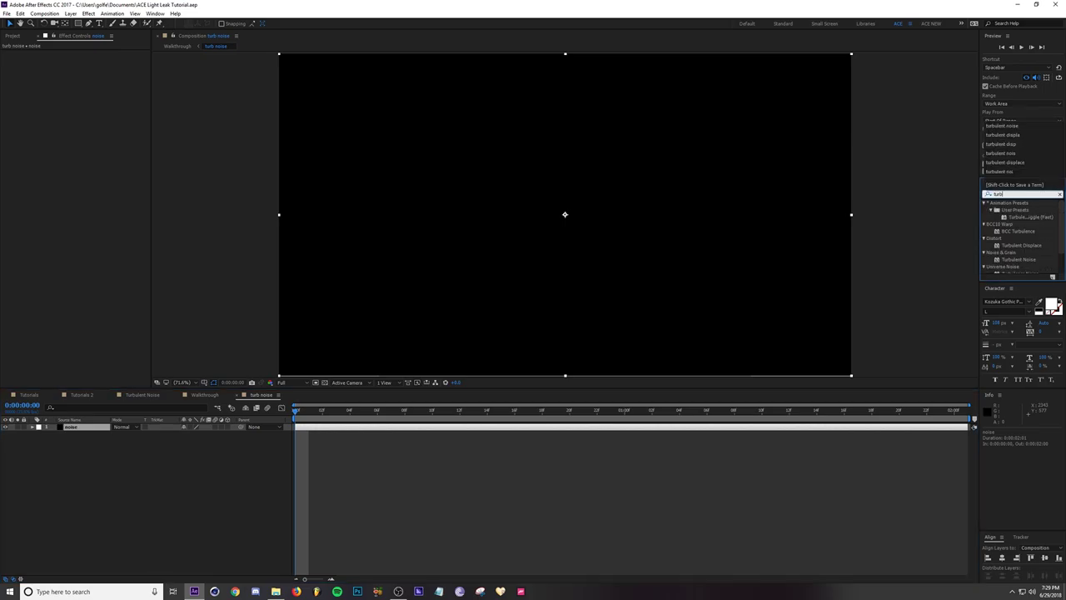
pyautogui.write('ulent noise')
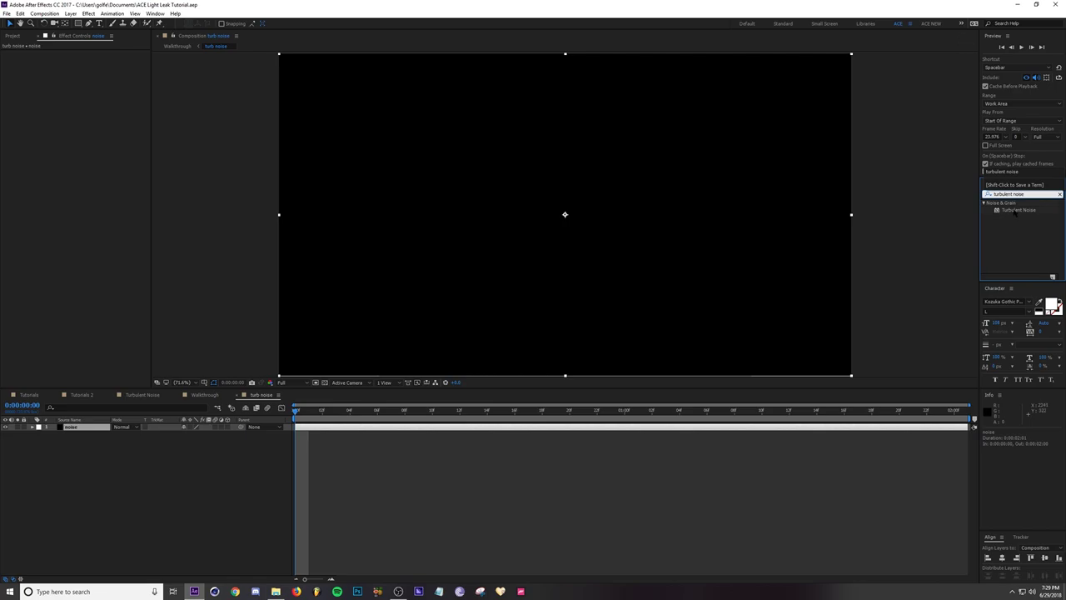
pyautogui.doubleClick(1018, 210)
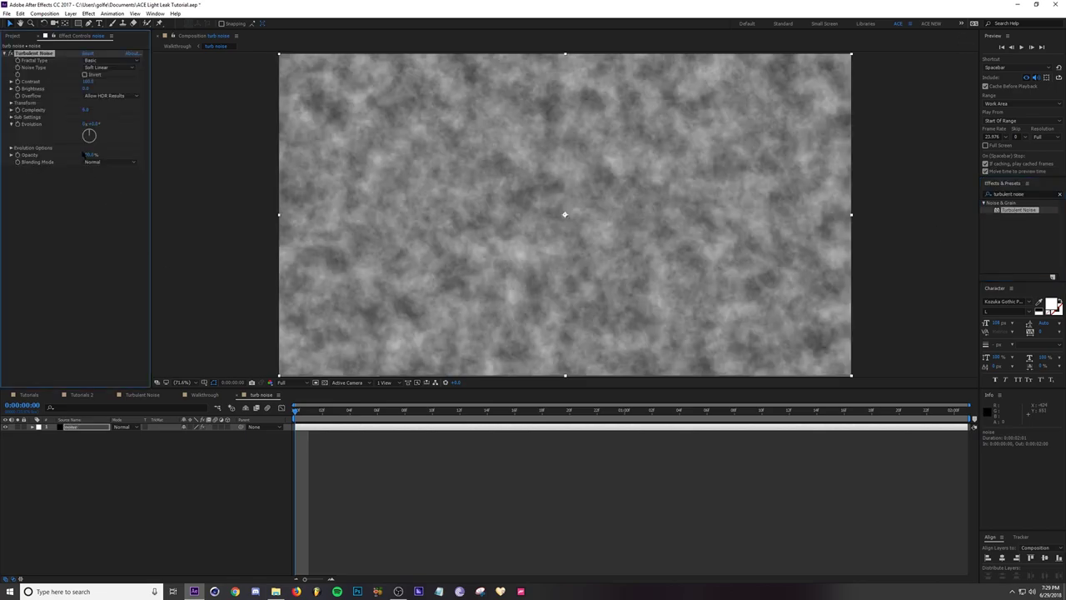
# Set the Turbulent Noise Contrast to about 214, Brightness to about -52 and Complexity to 2, and save the project.
pyautogui.moveTo(87, 83); pyautogui.dragTo(136, 83)
pyautogui.hotkey('ctrl', 'z')
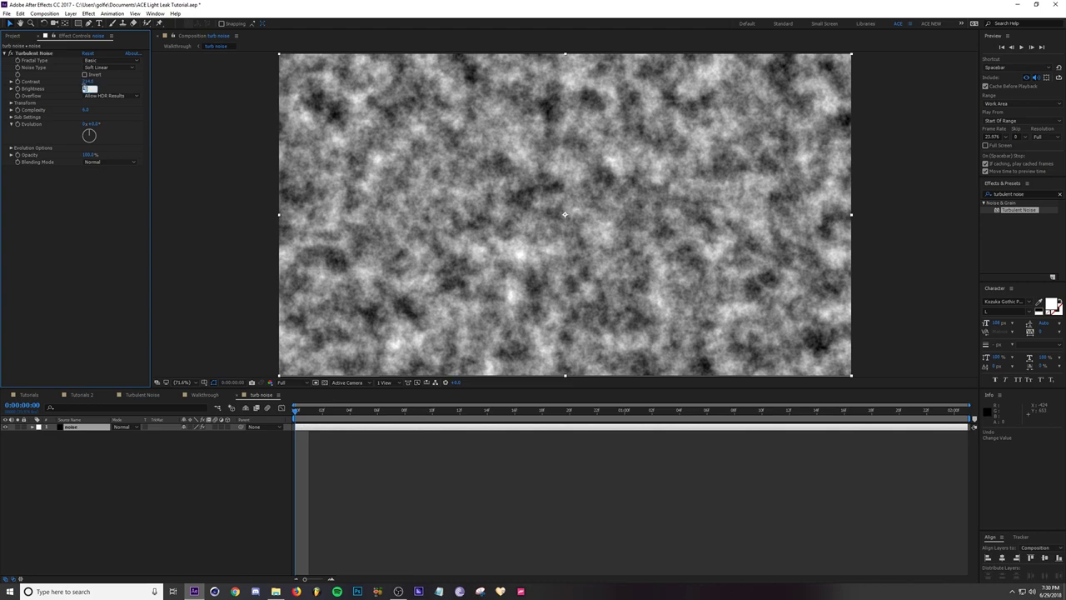
pyautogui.moveTo(92, 87); pyautogui.dragTo(68, 93)
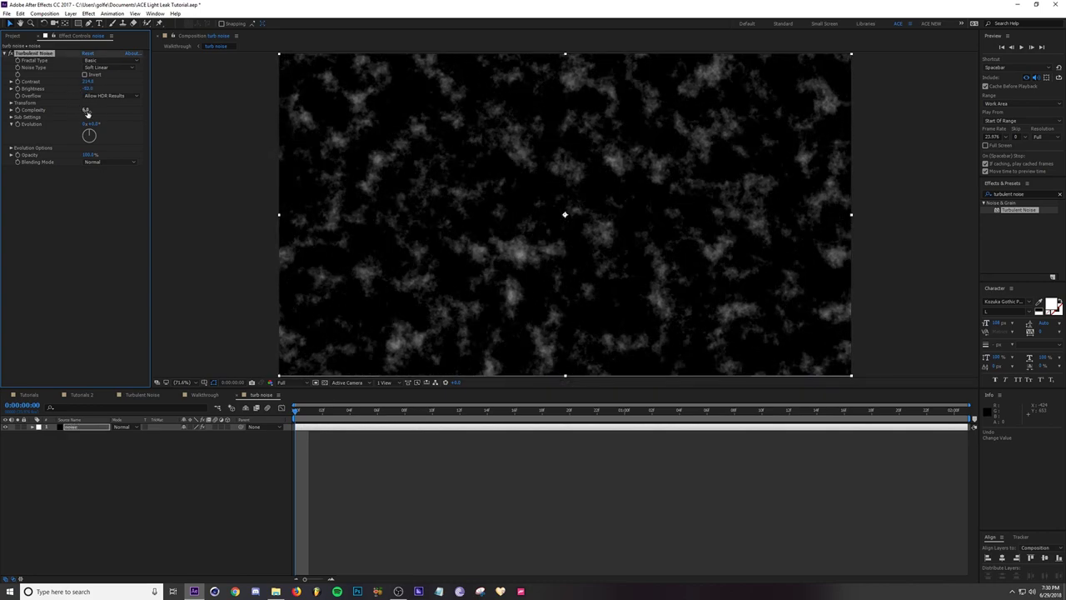
pyautogui.click(85, 109)
pyautogui.write('2')
pyautogui.click(113, 119)
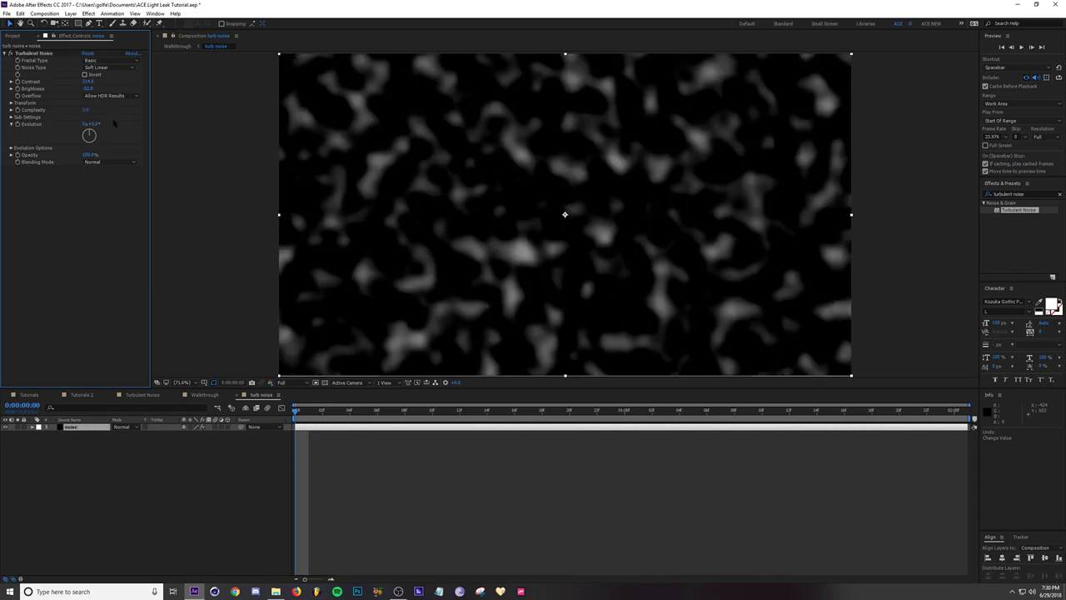
pyautogui.hotkey('ctrl', 's')
# Set the Turbulent Noise Transform Scale to 2000.
pyautogui.click(12, 103)
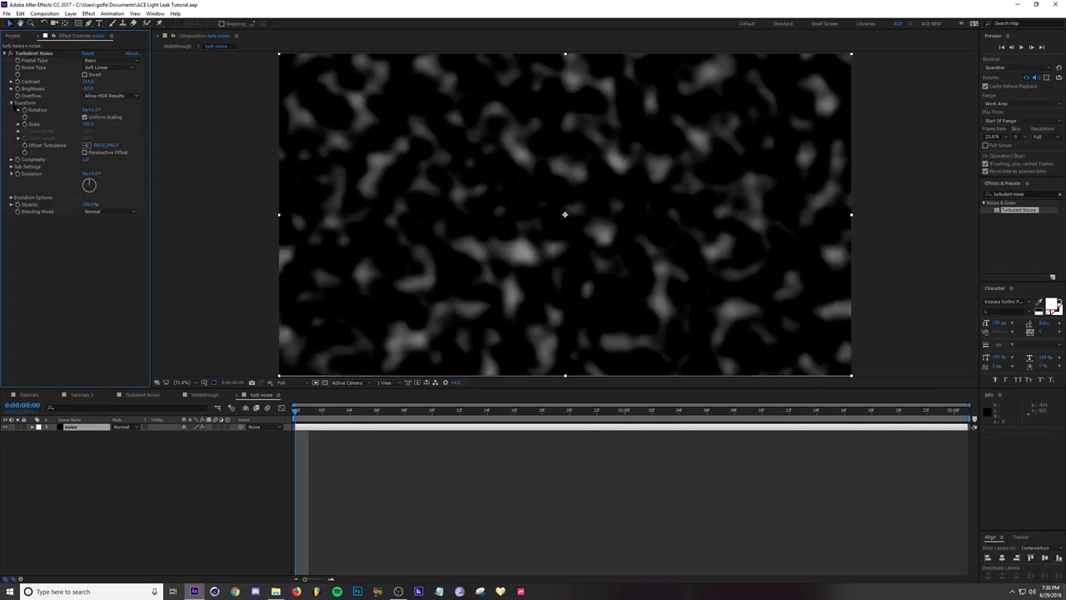
pyautogui.click(19, 124)
pyautogui.moveTo(87, 123); pyautogui.dragTo(308, 134)
pyautogui.click(89, 124)
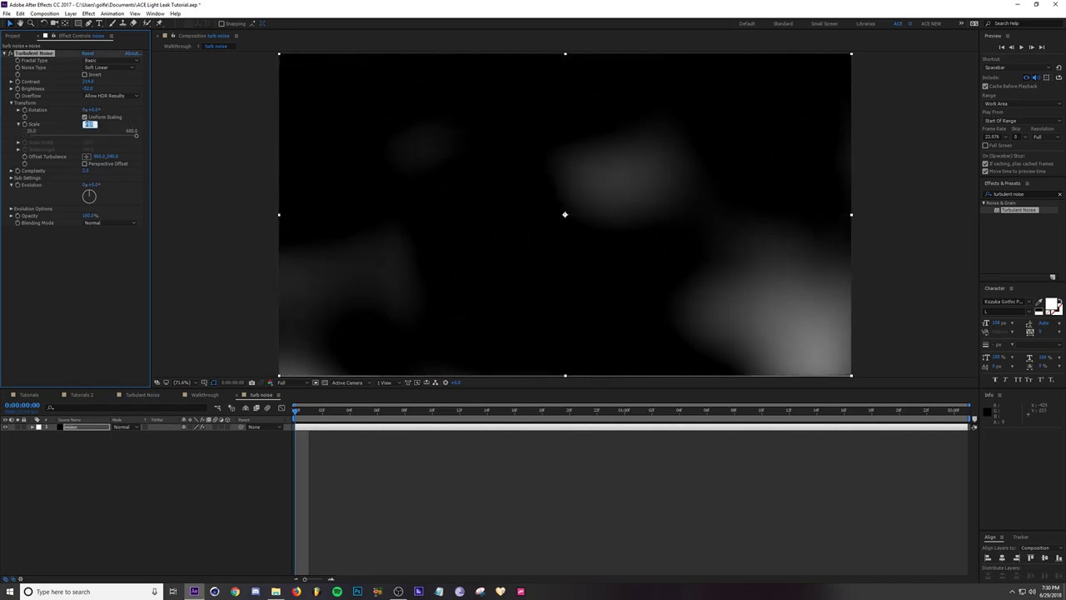
pyautogui.write('2000')
pyautogui.press('Return')
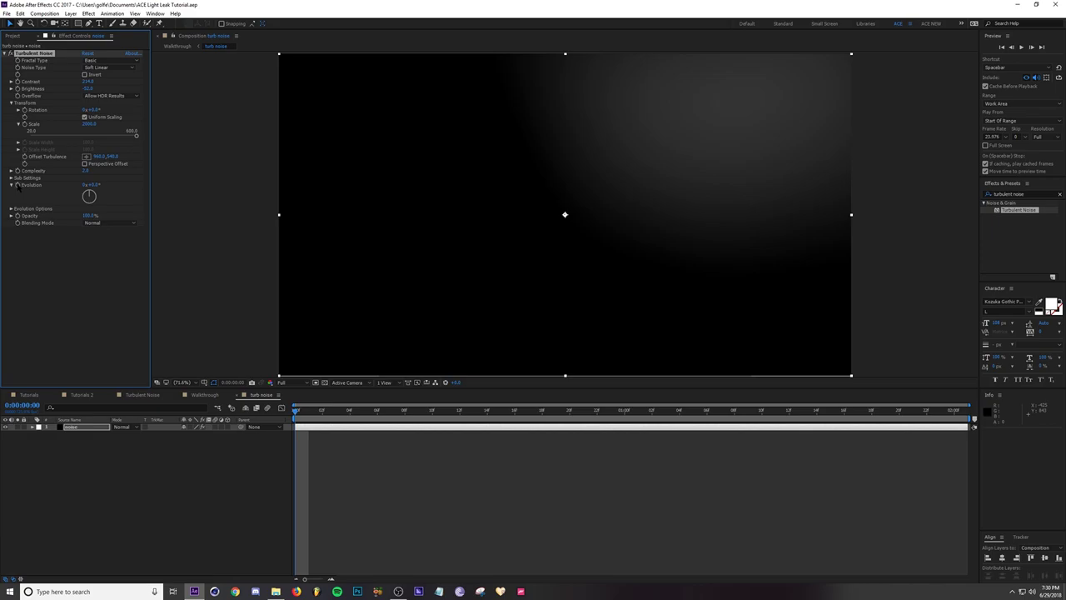
# Animate the noise's Evolution with the expression time*700 and preview it.
pyautogui.keyDown('alt'); pyautogui.click(17, 185); pyautogui.keyUp('alt')
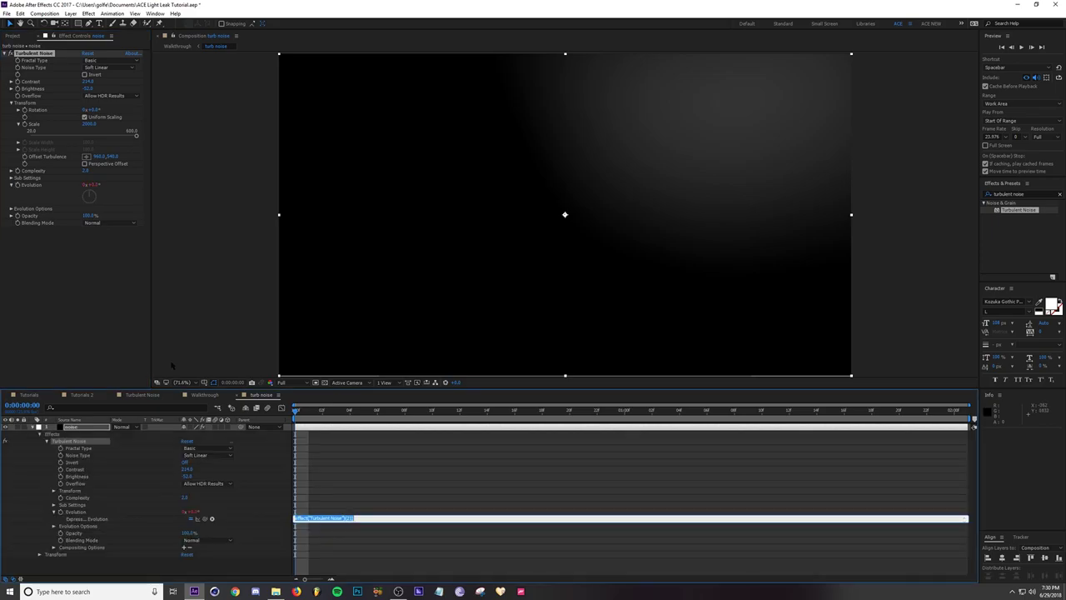
pyautogui.write('time*700')
pyautogui.click(309, 410)
pyautogui.press('space')
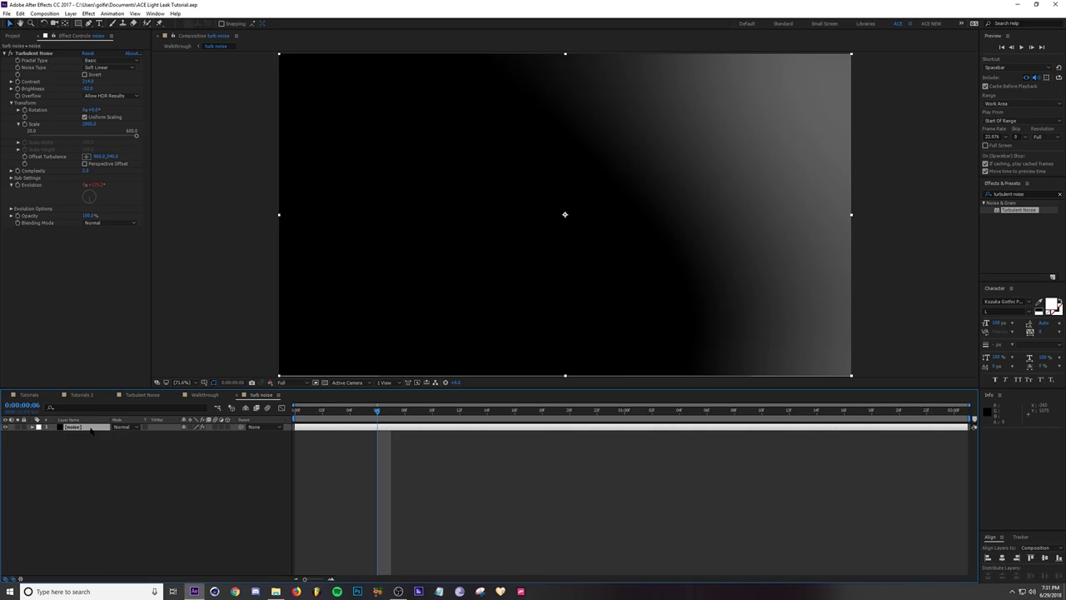
# Rename the noise layer white, duplicate it, and name the copy blue.
pyautogui.write('white')
pyautogui.press('Return')
pyautogui.hotkey('ctrl', 'd')
pyautogui.press('Return')
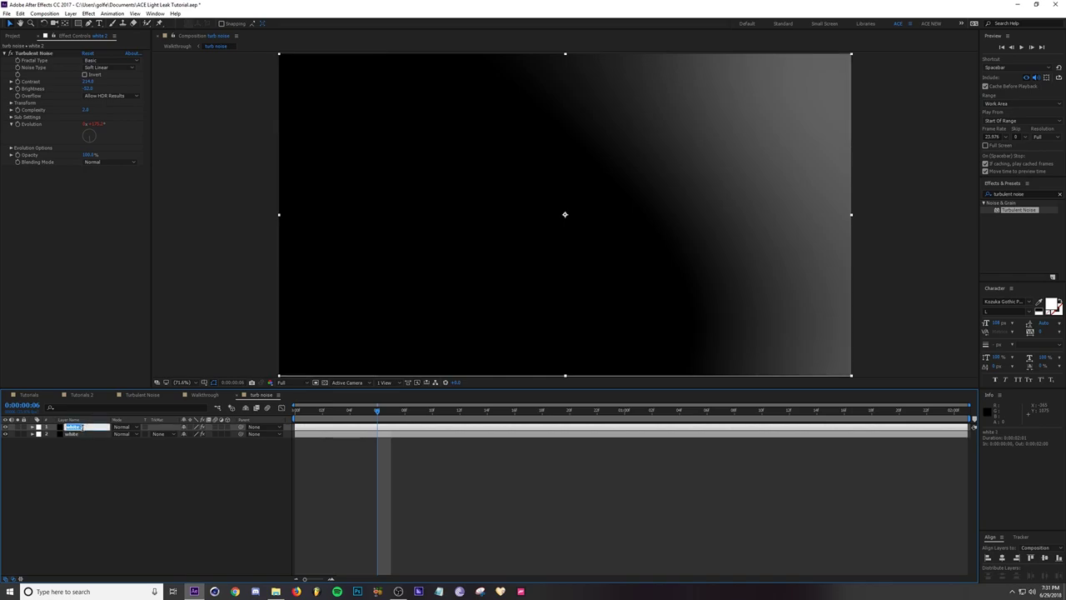
pyautogui.write('blue')
pyautogui.press('Return')
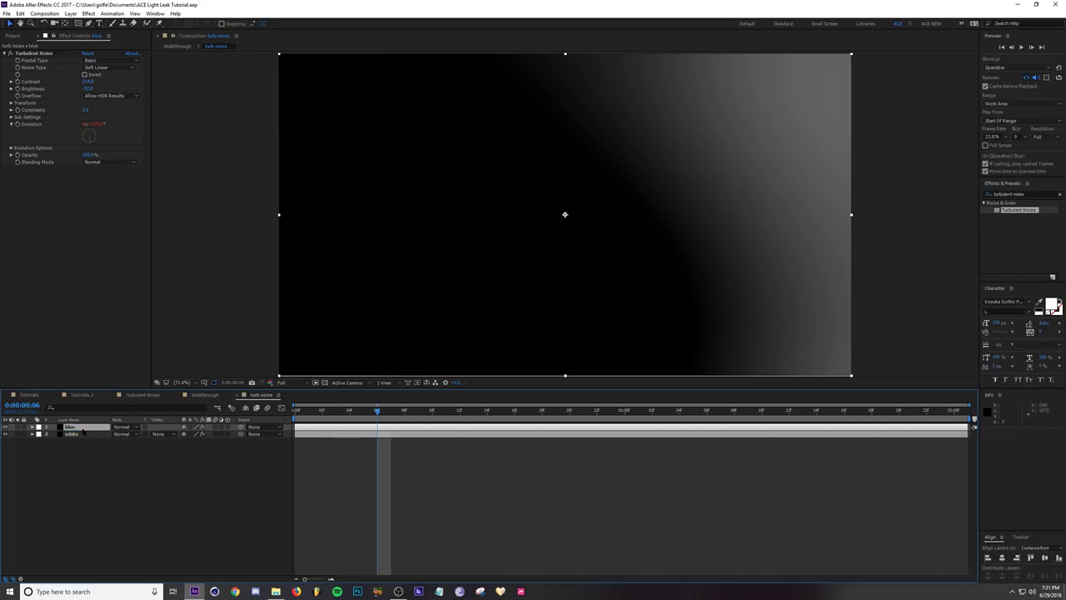
# Duplicate the blue noise layer and name the copy sky blue.
pyautogui.hotkey('ctrl', 'd')
pyautogui.press('Return')
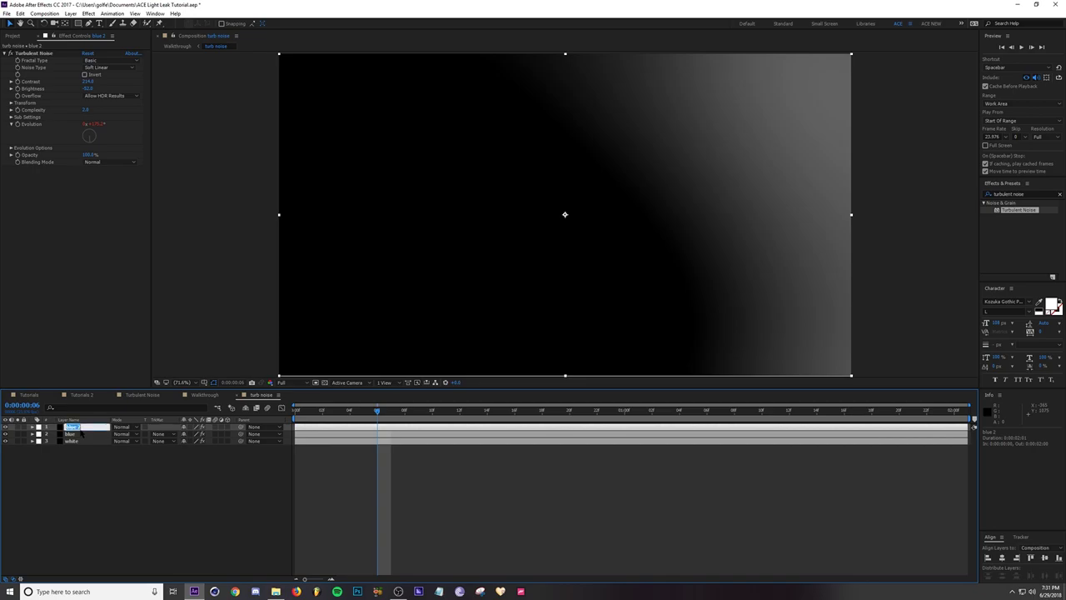
pyautogui.write('sky blue')
# Apply the Tint effect to the blue layer and map white to a saturated blue.
pyautogui.click(78, 434)
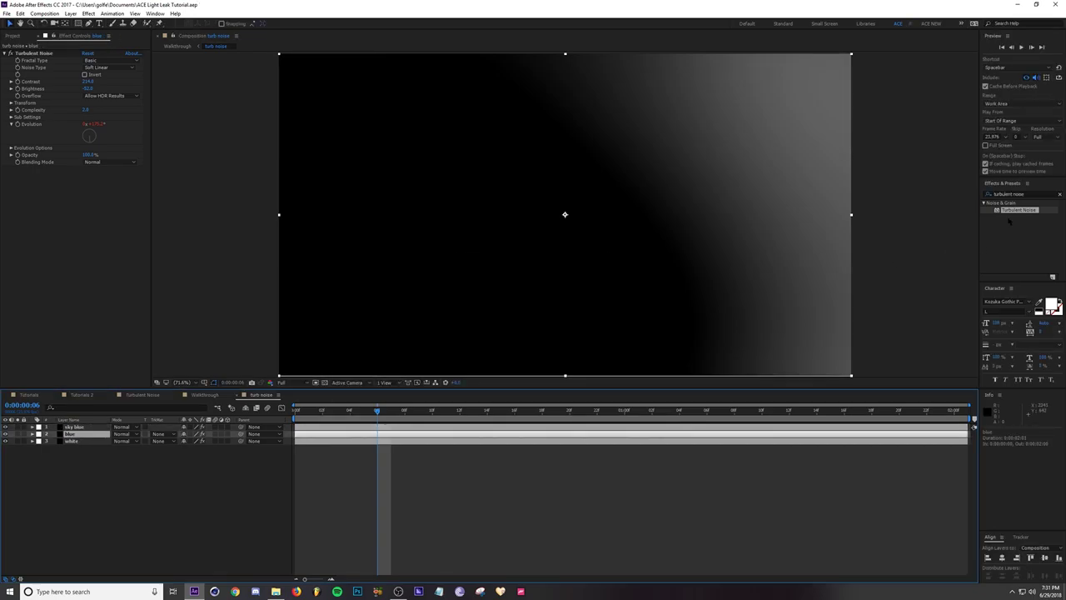
pyautogui.click(1032, 194)
pyautogui.write('tint')
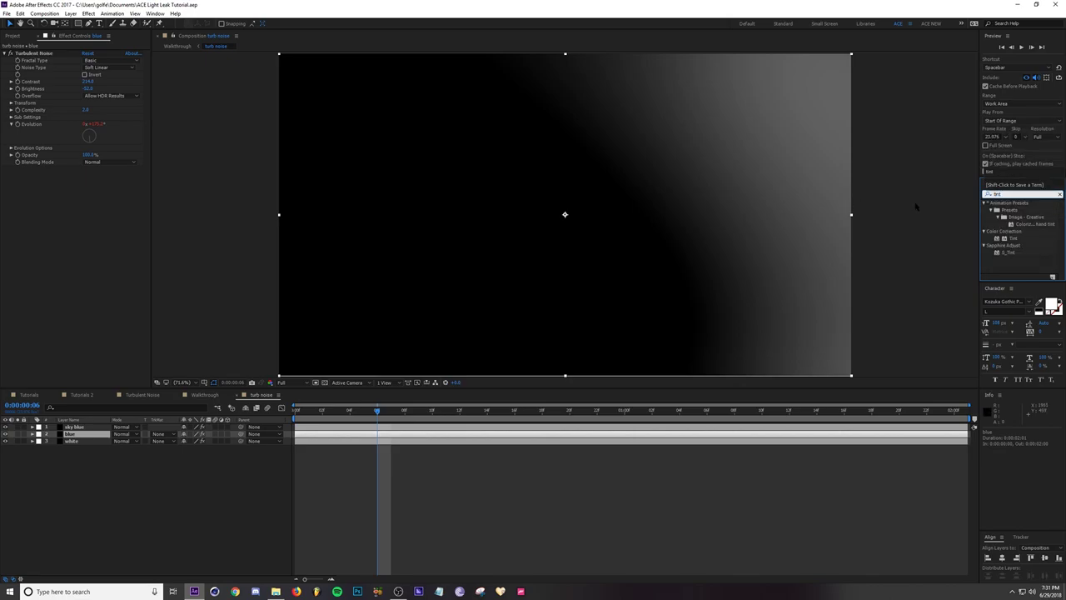
pyautogui.doubleClick(1013, 238)
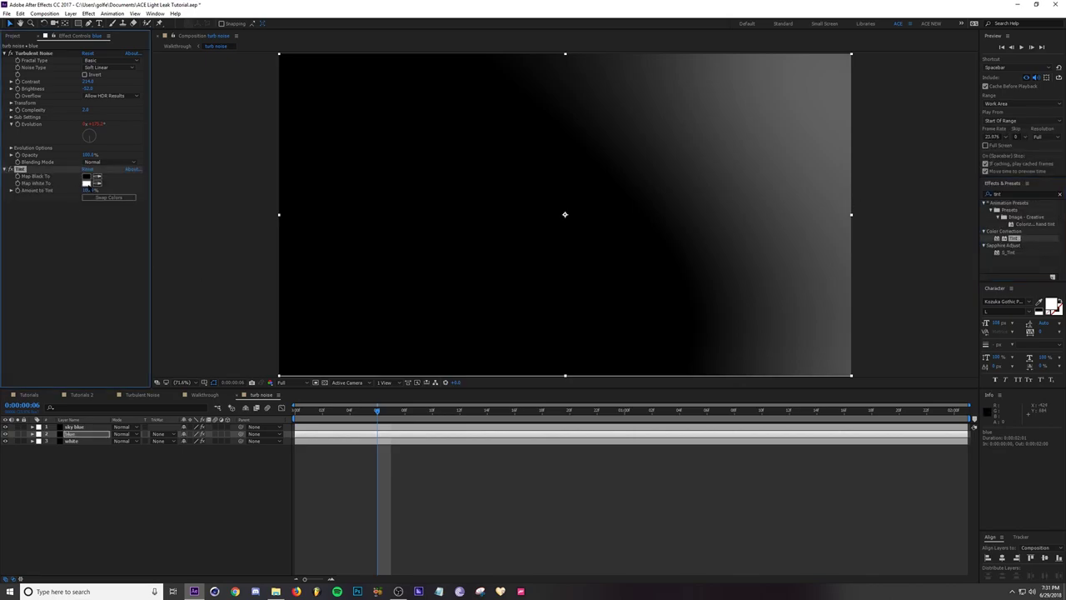
pyautogui.click(87, 183)
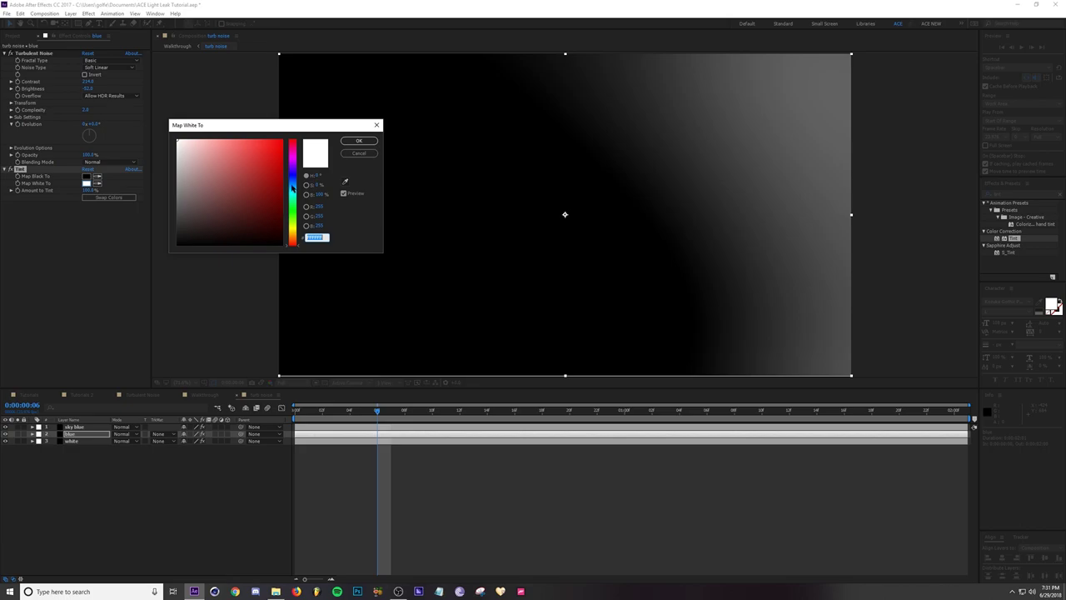
pyautogui.moveTo(291, 188); pyautogui.dragTo(291, 177)
pyautogui.click(264, 139)
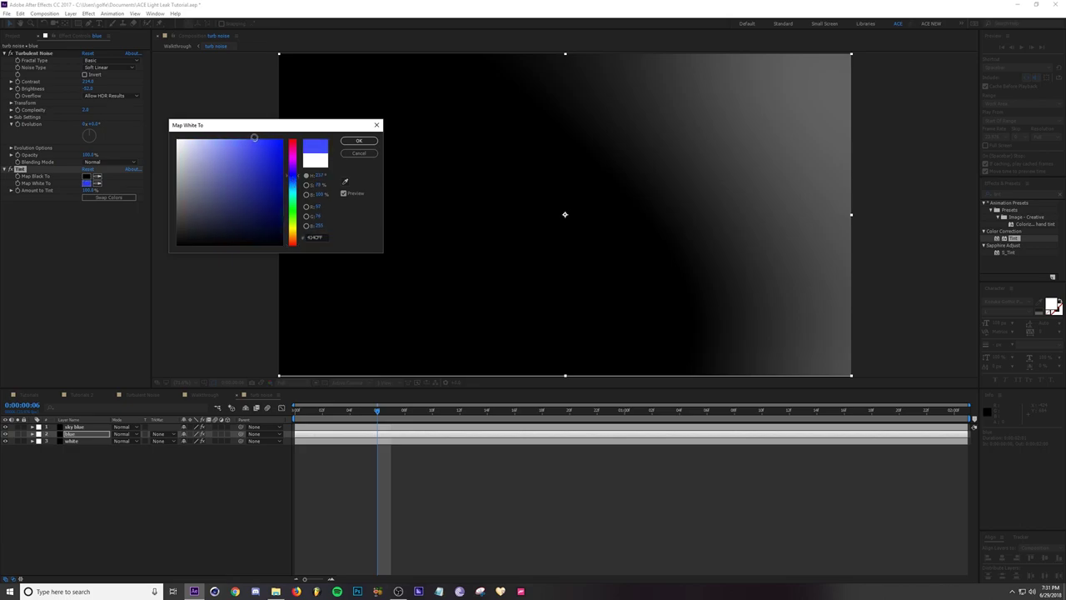
pyautogui.click(359, 141)
# Apply the Tint effect to the sky blue layer and map white to light cyan (#53F9FF).
pyautogui.click(104, 427)
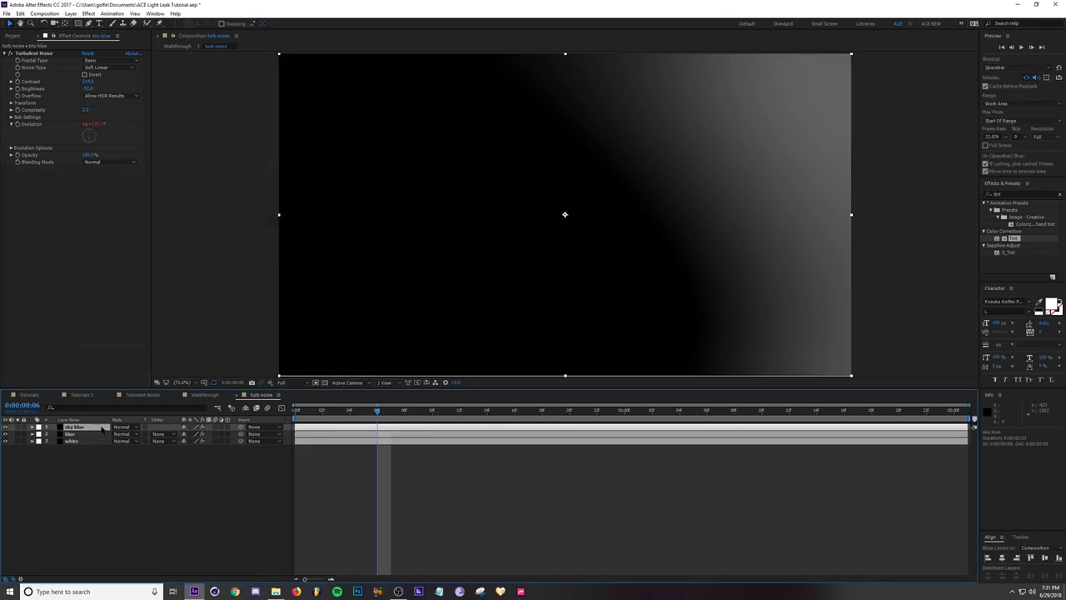
pyautogui.doubleClick(1016, 238)
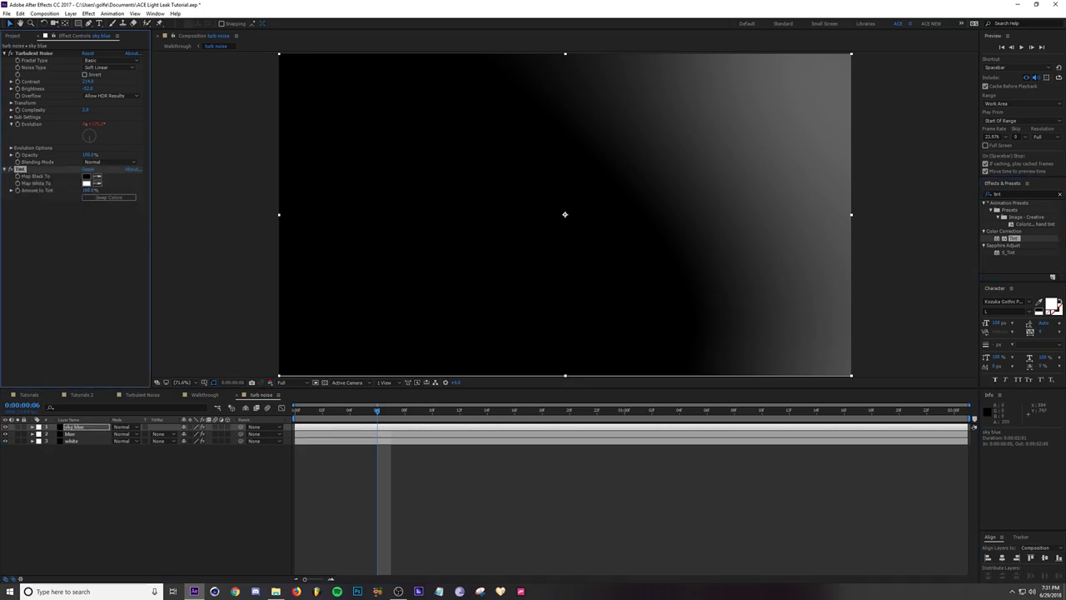
pyautogui.click(87, 182)
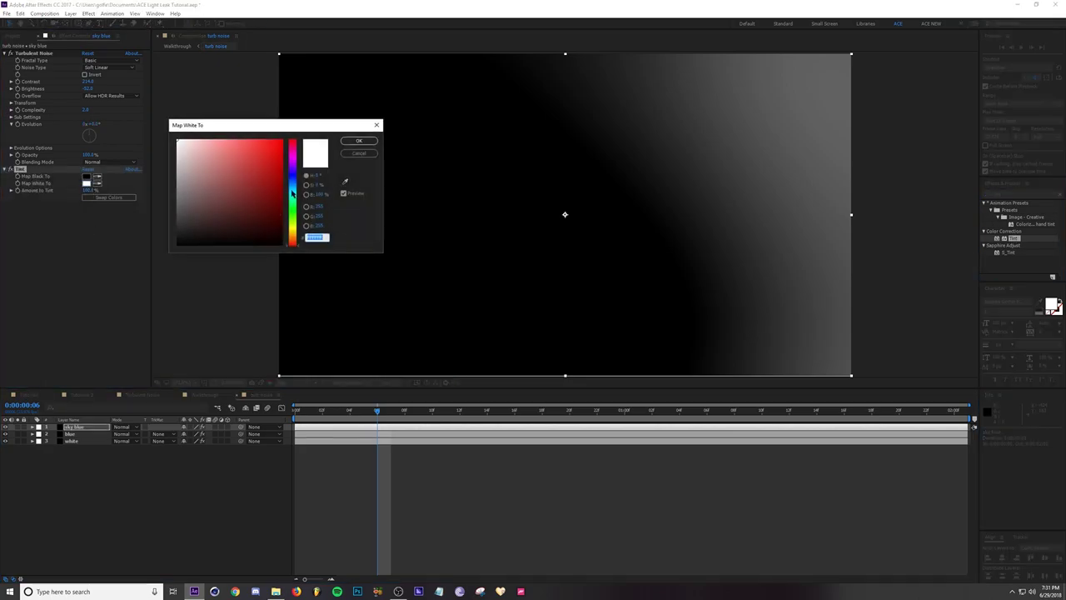
pyautogui.click(294, 194)
pyautogui.click(248, 143)
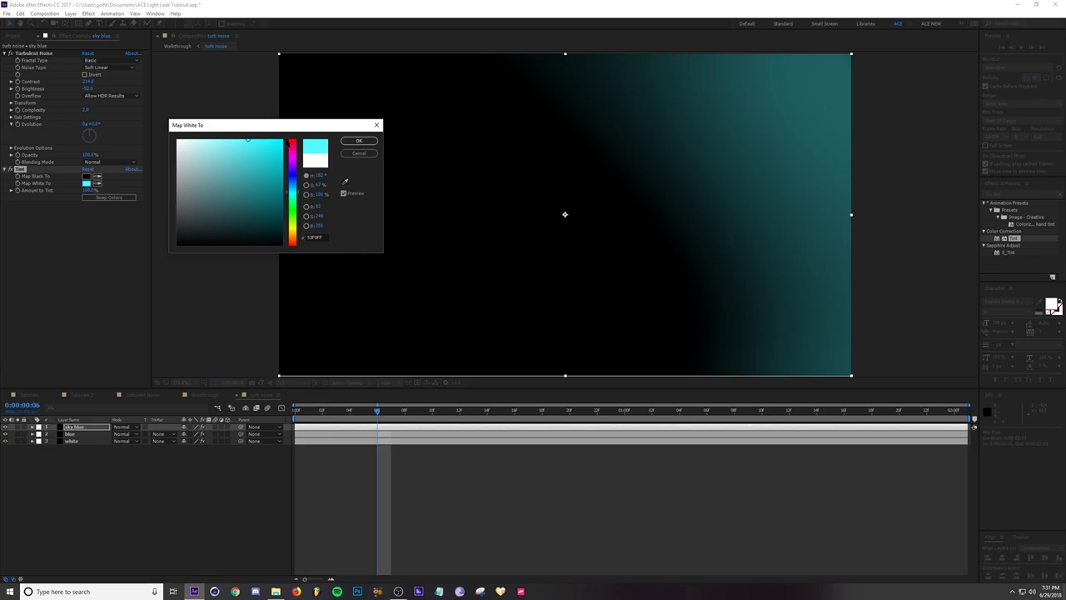
pyautogui.click(359, 141)
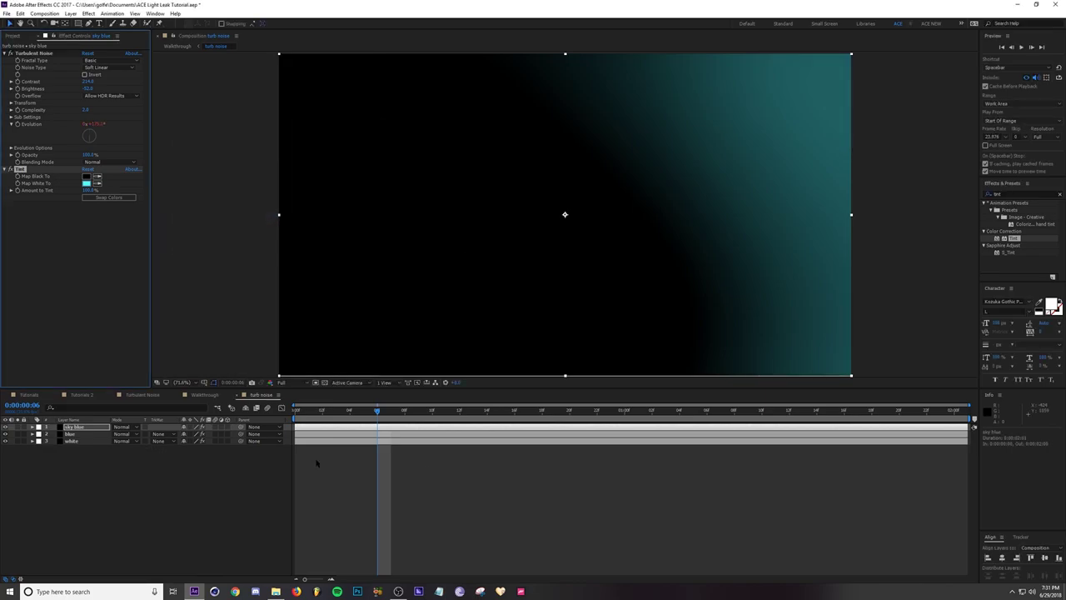
# Set the blending mode of the sky blue and blue layers to Add and check the mix at 0:00:00:23.
pyautogui.click(76, 427)
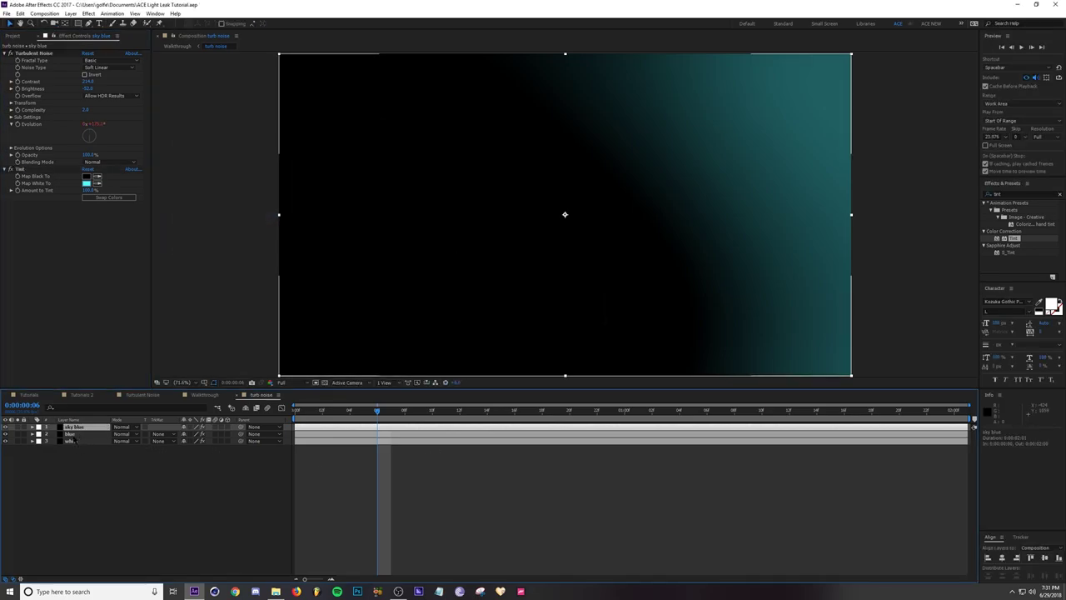
pyautogui.keyDown('shift'); pyautogui.click(70, 434); pyautogui.keyUp('shift')
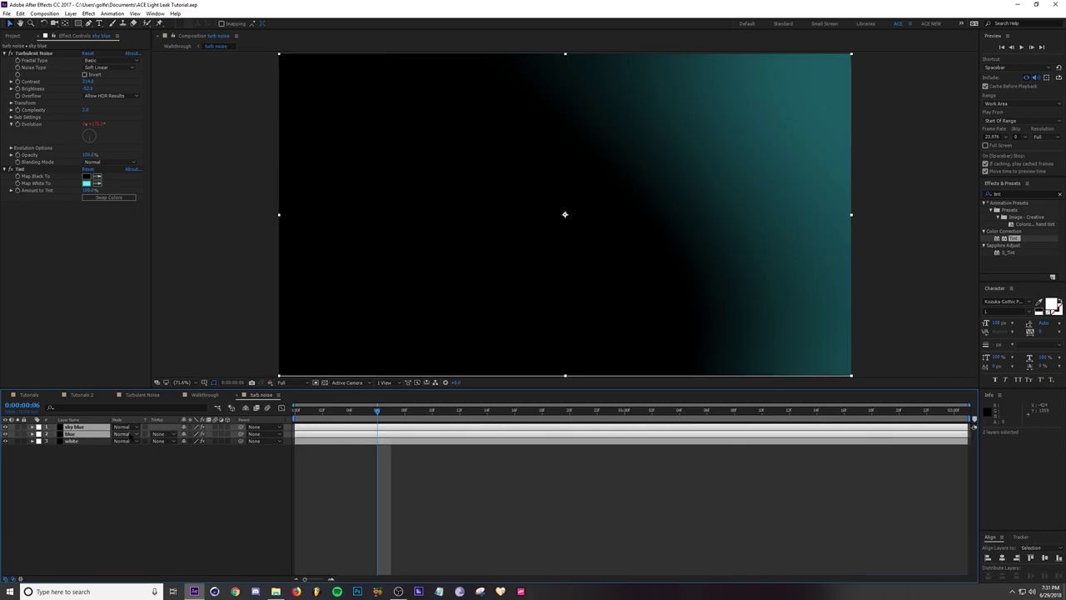
pyautogui.click(125, 434)
pyautogui.click(133, 162)
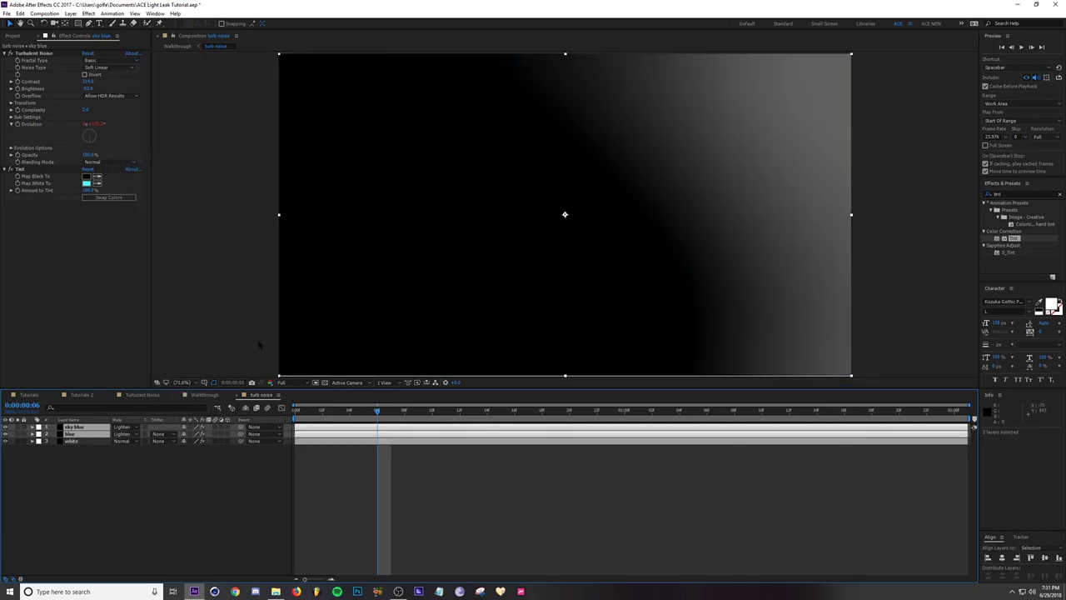
pyautogui.click(135, 434)
pyautogui.click(132, 155)
pyautogui.click(446, 452)
pyautogui.moveTo(376, 414); pyautogui.dragTo(611, 427)
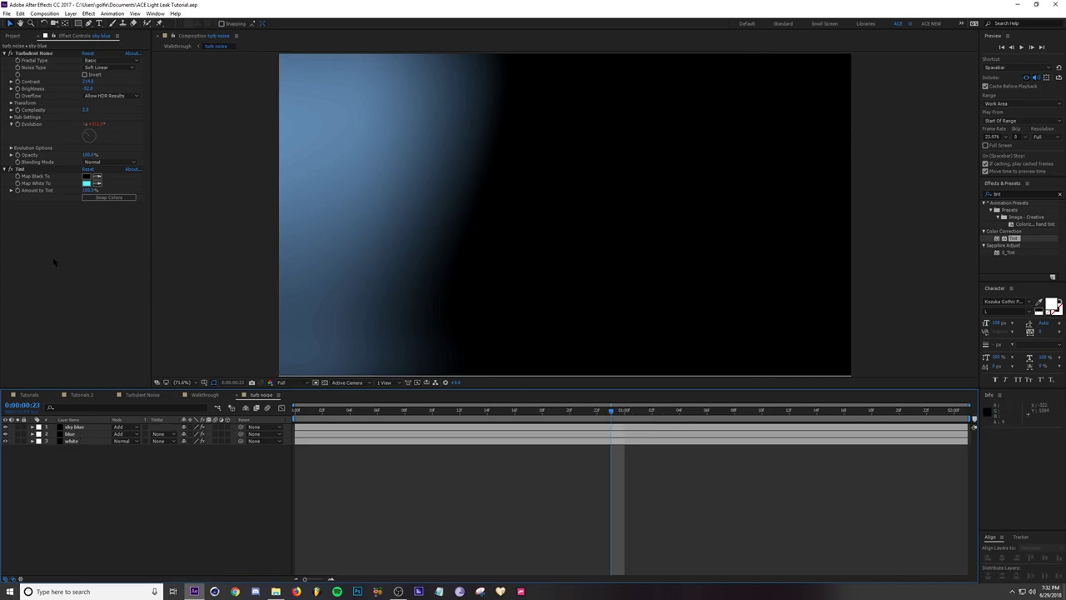
# Change the Turbulent Noise Random Seed on the blue layer, set it to 5 on sky blue, and preview the animation.
pyautogui.click(70, 434)
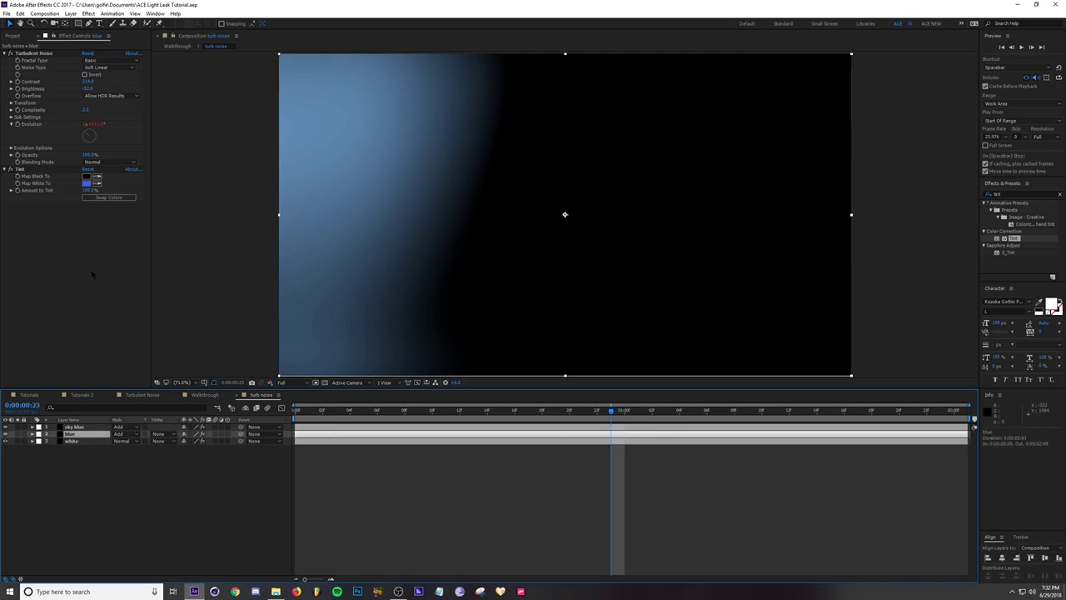
pyautogui.click(11, 147)
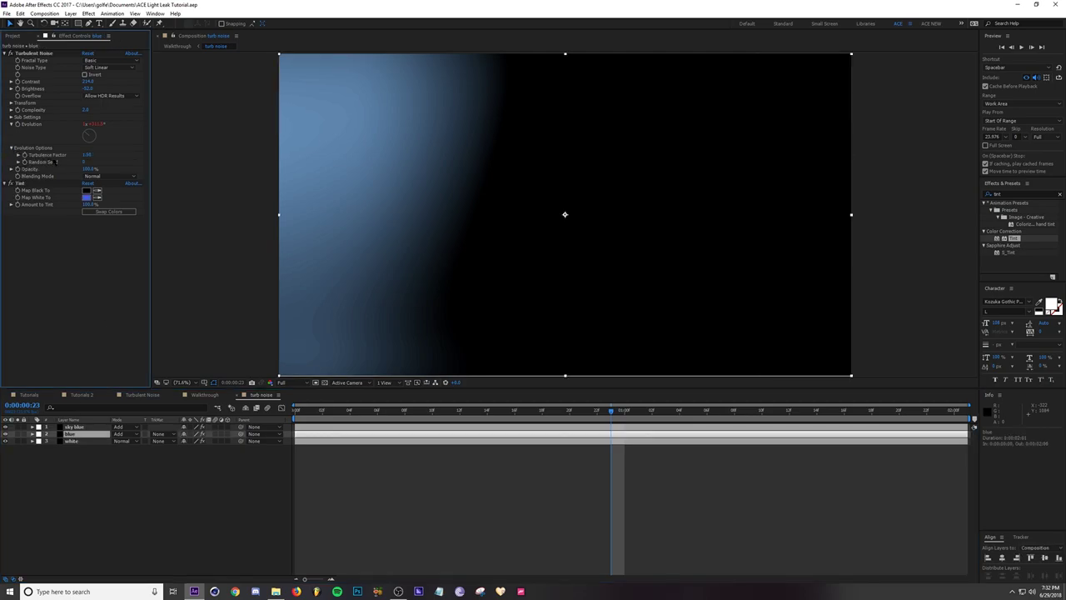
pyautogui.click(84, 164)
pyautogui.click(80, 426)
pyautogui.click(11, 147)
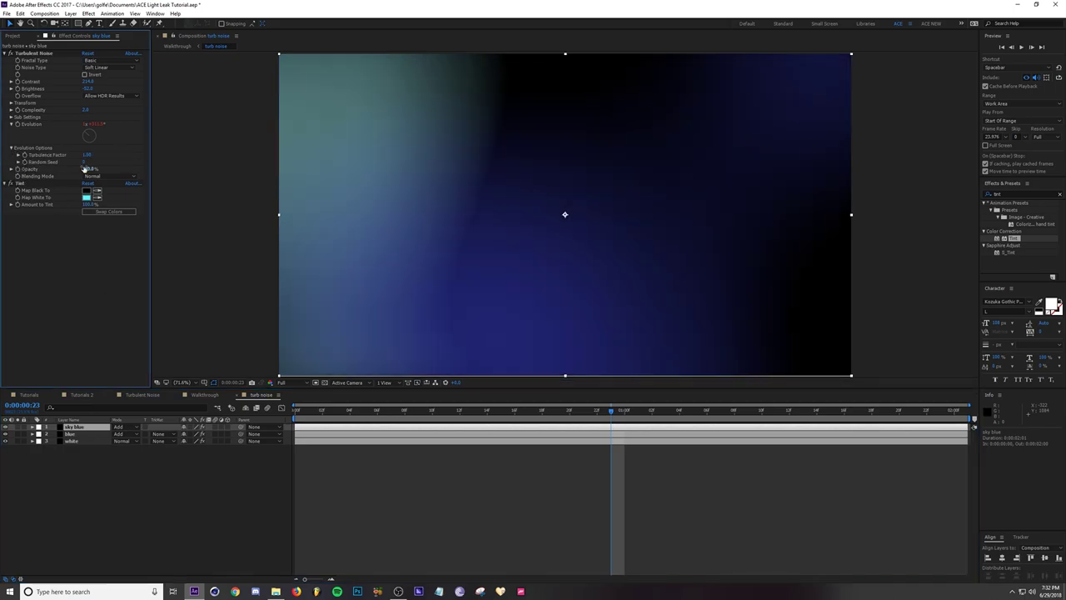
pyautogui.click(85, 163)
pyautogui.click(369, 414)
pyautogui.moveTo(374, 414); pyautogui.dragTo(454, 420)
pyautogui.press('space')
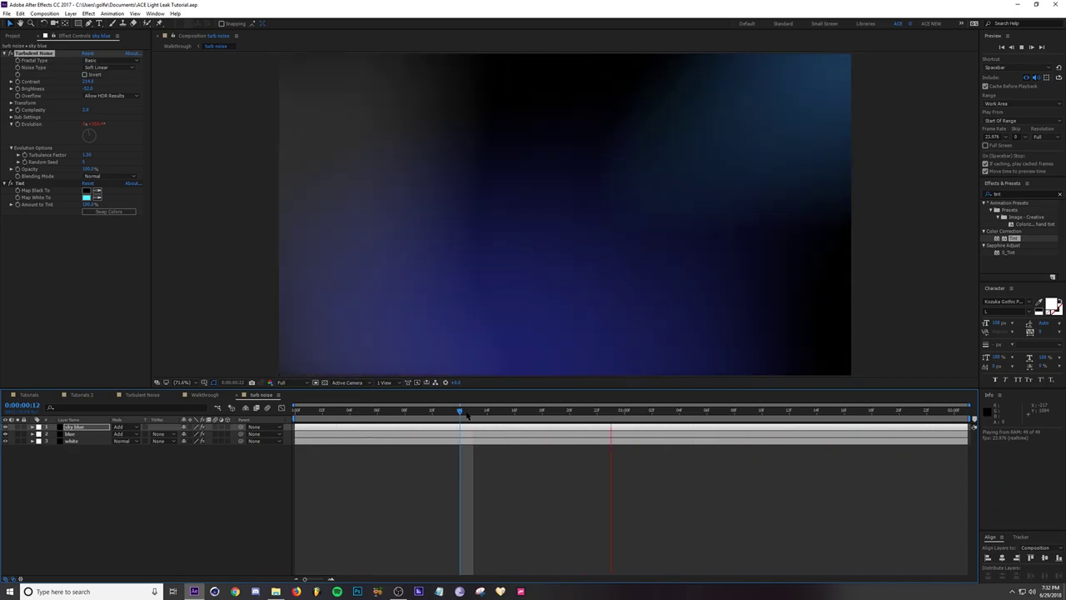
pyautogui.click(514, 410)
pyautogui.moveTo(516, 411); pyautogui.dragTo(542, 411)
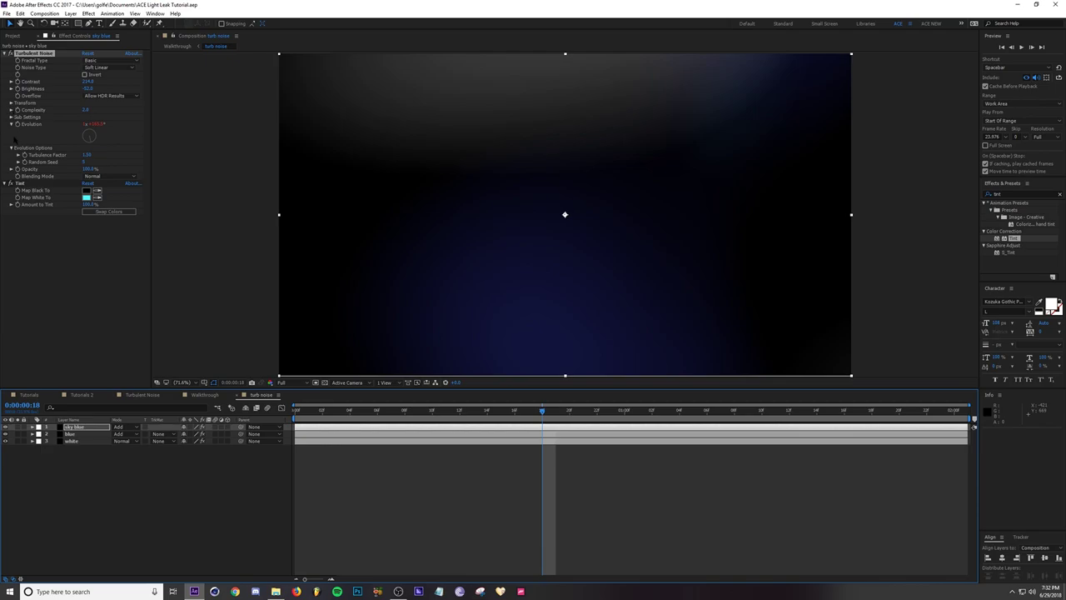
# Try stretching the sky blue layer's noise with Uniform Scaling off and larger Scale Width and Scale Height, and undo those changes.
pyautogui.click(96, 361)
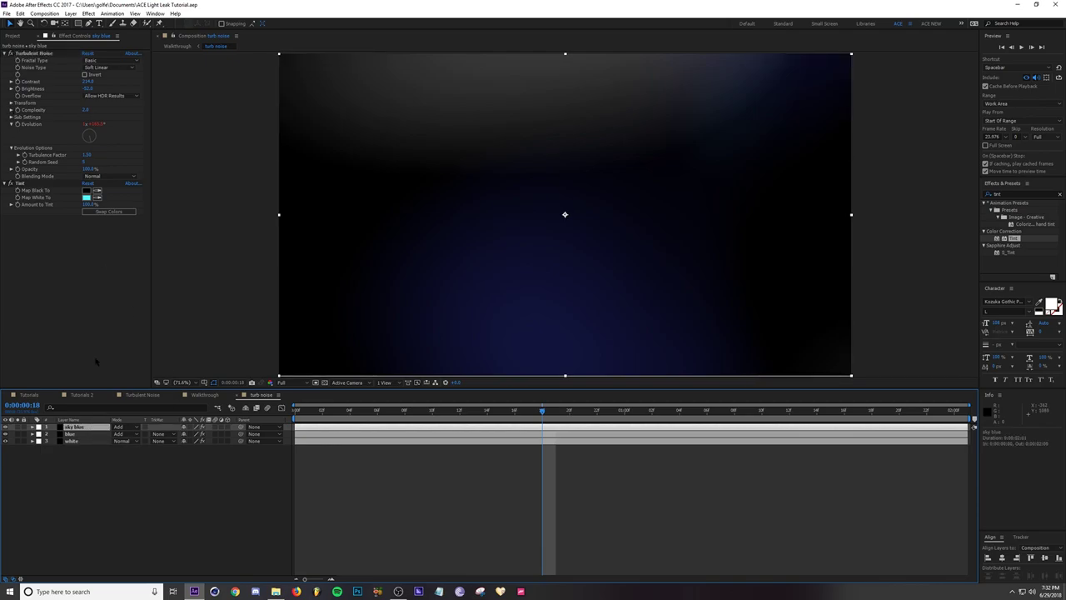
pyautogui.click(11, 102)
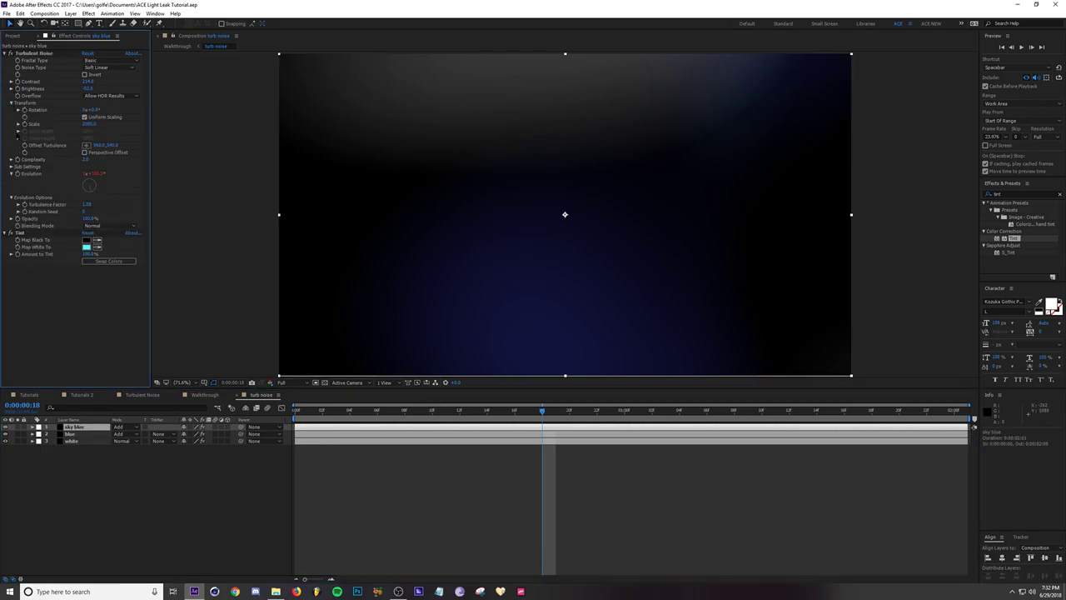
pyautogui.click(84, 117)
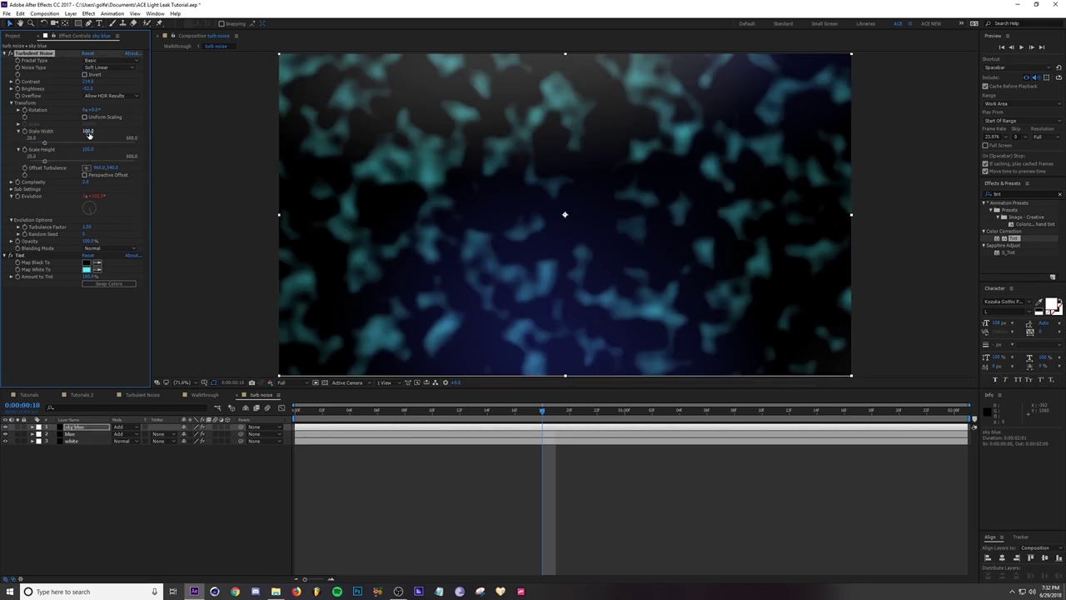
pyautogui.moveTo(87, 133); pyautogui.dragTo(413, 149)
pyautogui.moveTo(88, 149); pyautogui.dragTo(191, 151)
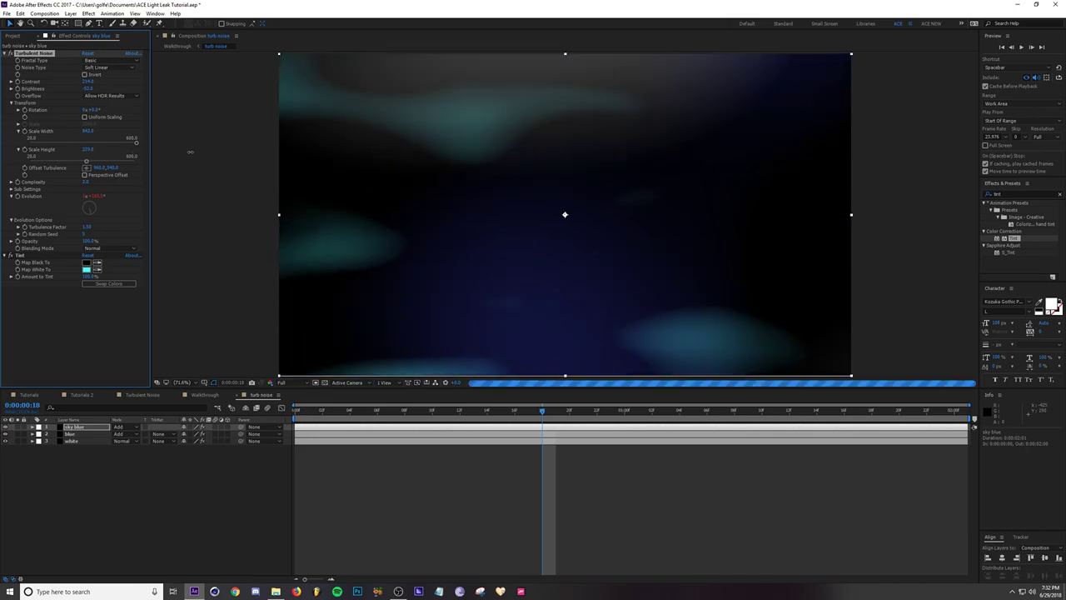
pyautogui.moveTo(102, 132); pyautogui.dragTo(236, 144)
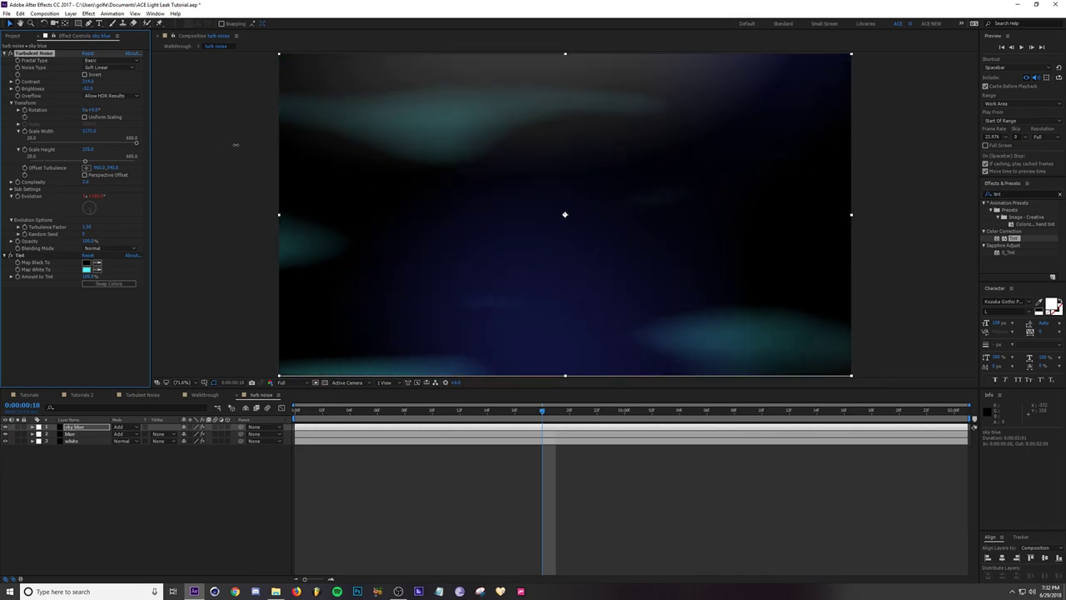
pyautogui.hotkey('ctrl', 'z')
pyautogui.hotkey('ctrl', 'z')
pyautogui.hotkey('ctrl', 'z')
pyautogui.hotkey('ctrl', 'z')
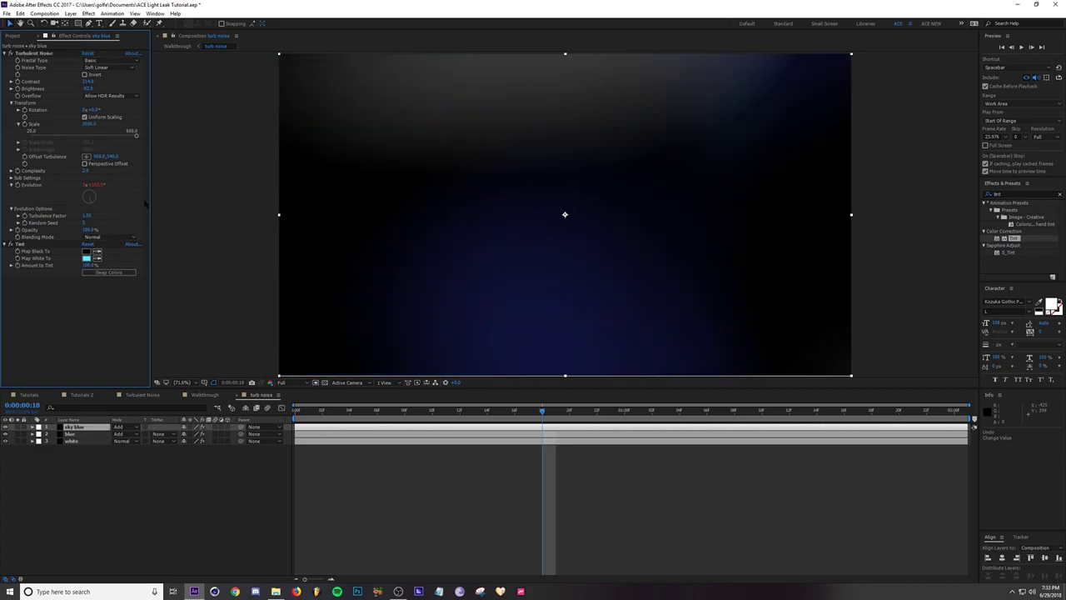
# Save the project and set the turb noise layer's blending mode to Add in the Walkthrough composition.
pyautogui.hotkey('ctrl', 's')
pyautogui.click(496, 417)
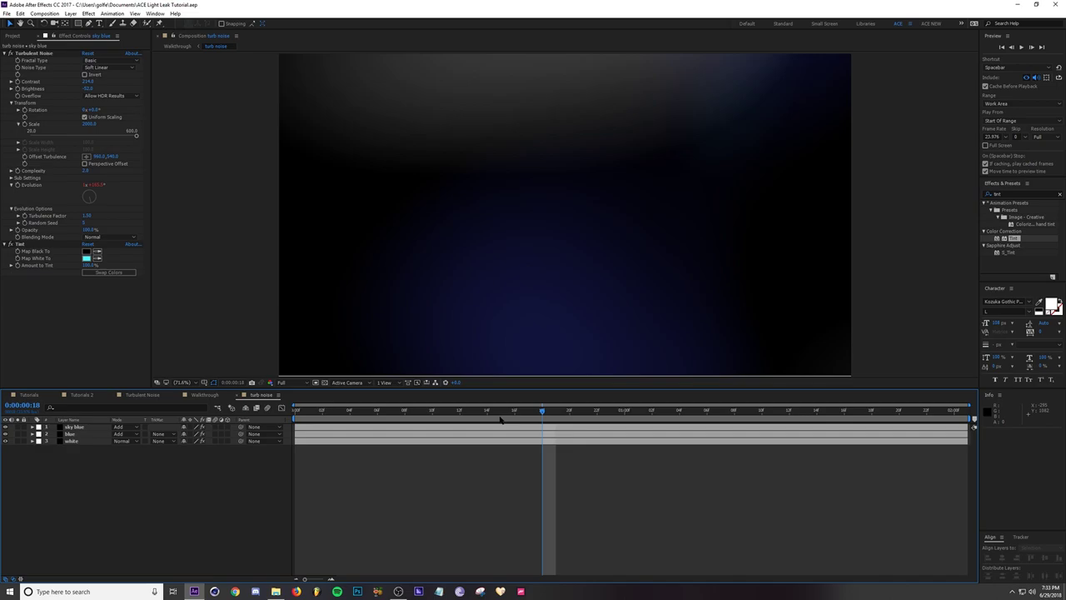
pyautogui.click(205, 394)
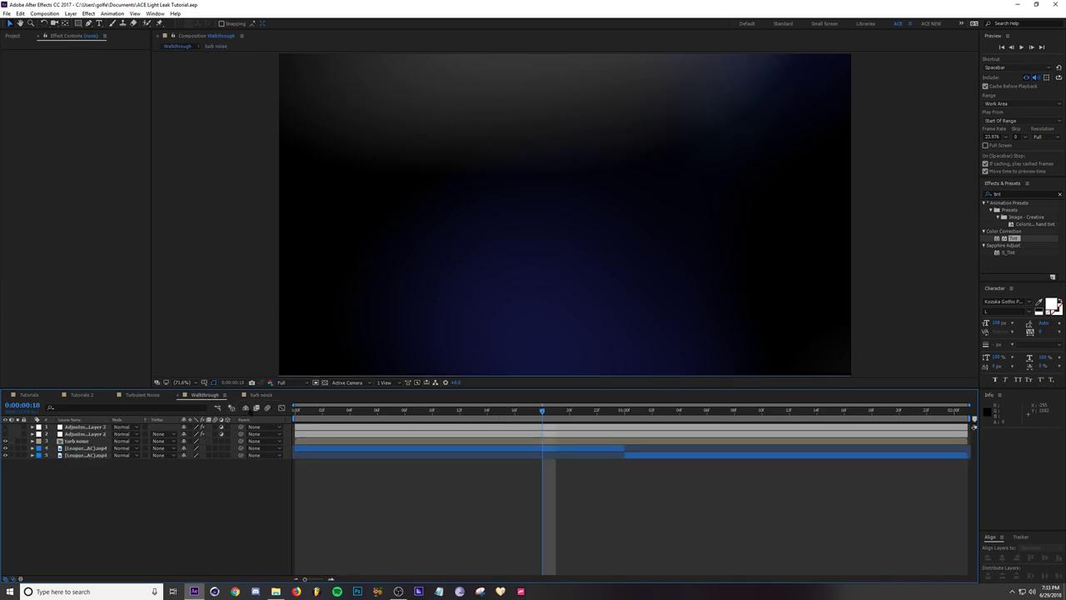
pyautogui.click(83, 440)
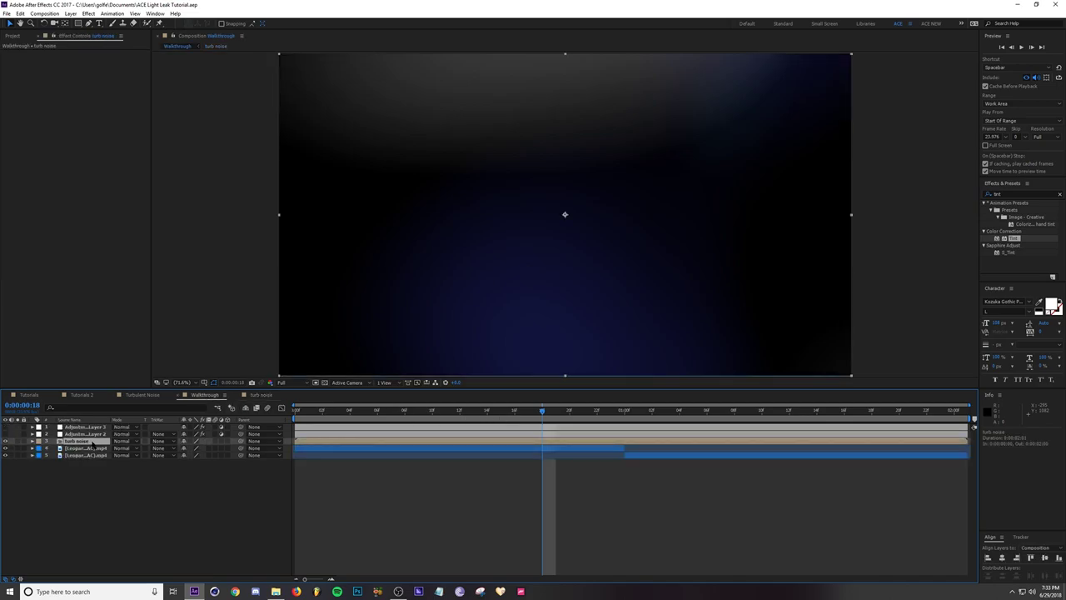
pyautogui.click(134, 441)
pyautogui.click(166, 156)
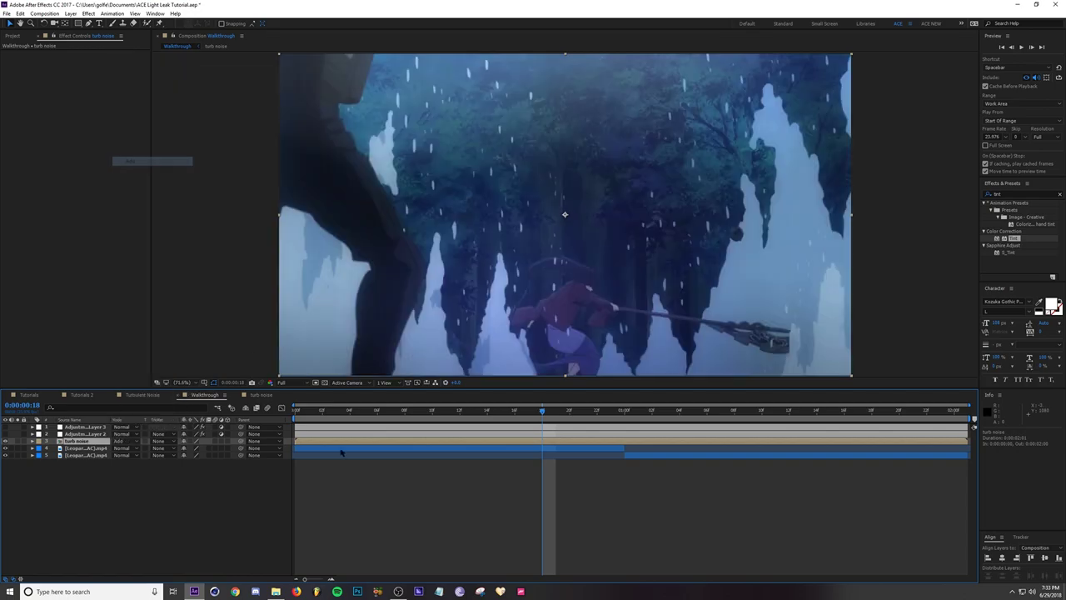
# Fade out the turb noise layer with Opacity keyframes of 100% at 0:00:01:11 and 0% at 0:00:02:00, and save.
pyautogui.click(547, 442)
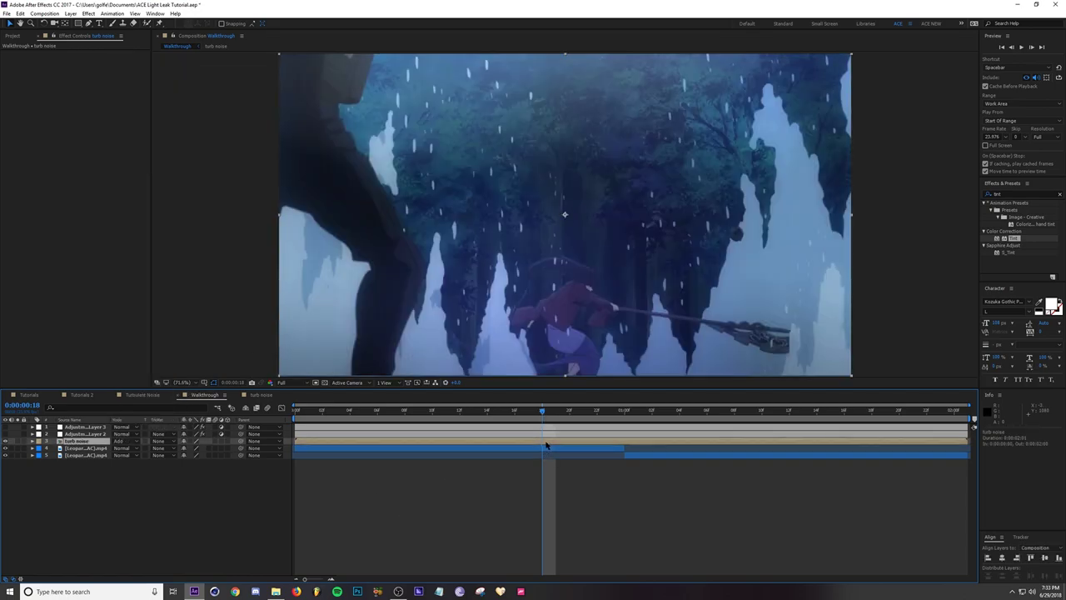
pyautogui.press('t')
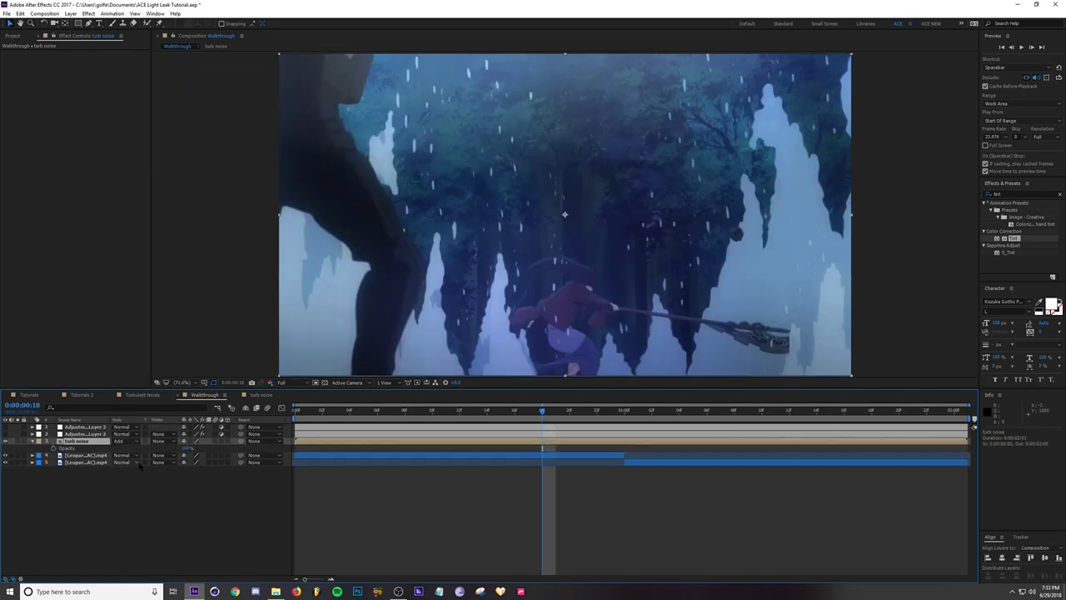
pyautogui.moveTo(543, 410); pyautogui.dragTo(772, 425)
pyautogui.hotkey('alt', 'shift', 't')
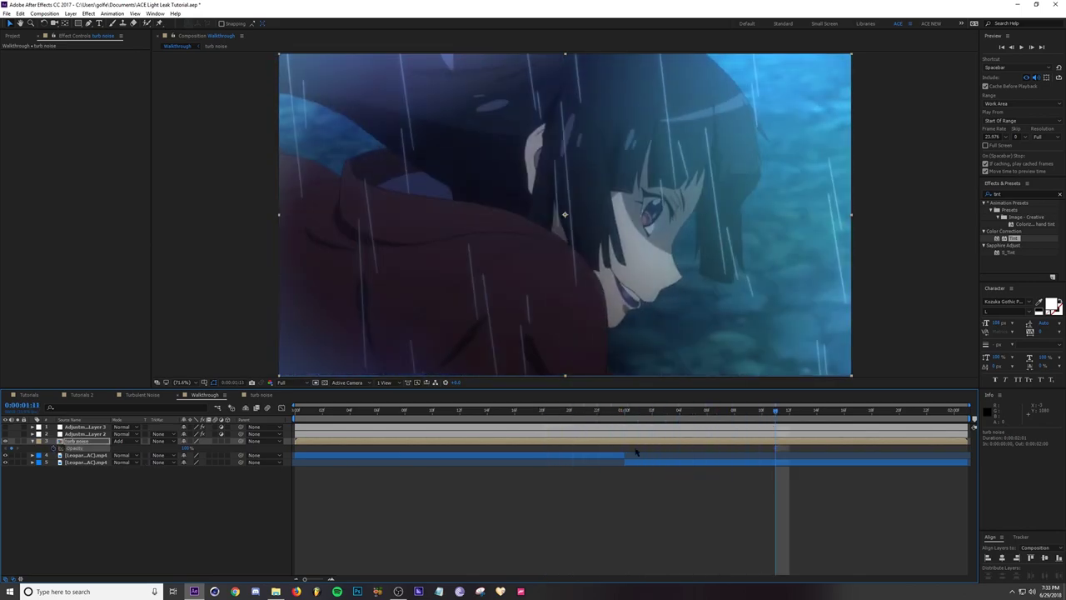
pyautogui.moveTo(829, 413); pyautogui.dragTo(958, 417)
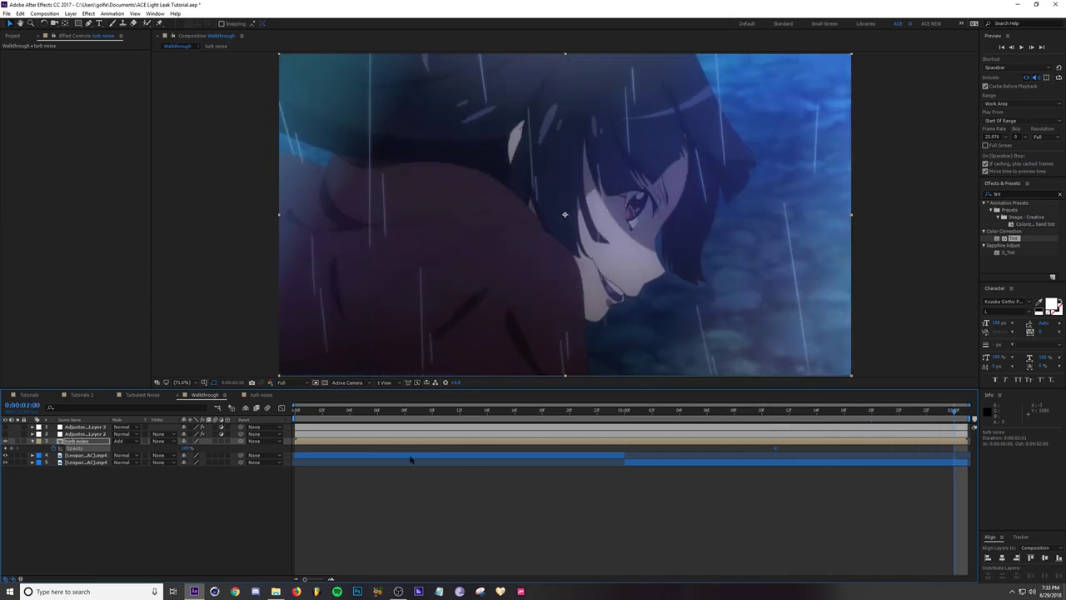
pyautogui.moveTo(185, 448); pyautogui.dragTo(129, 454)
pyautogui.click(392, 410)
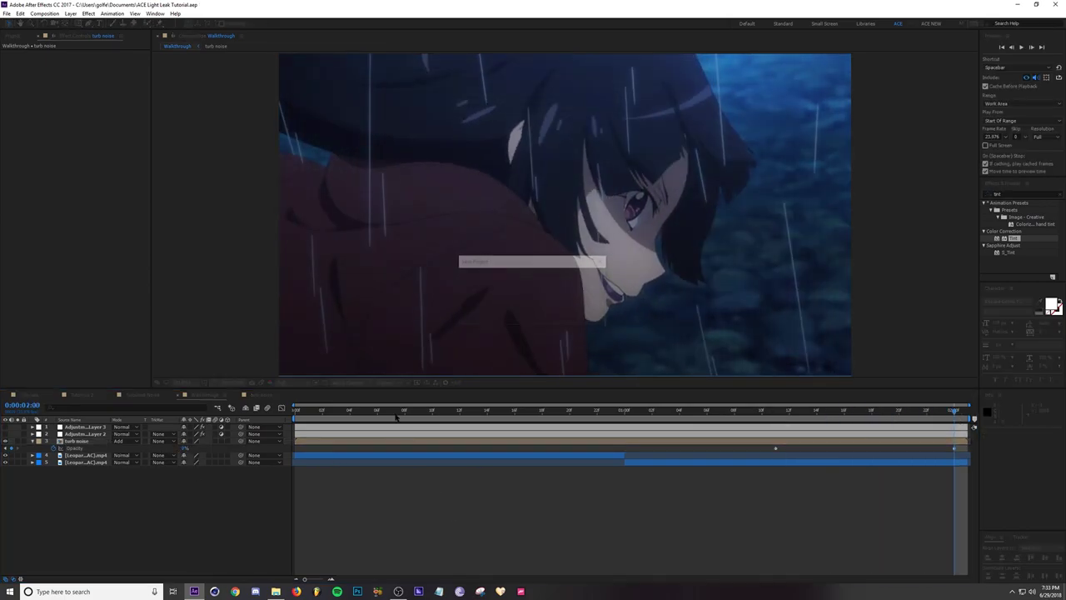
# Preview the fading turb noise light leak over both clips in the Walkthrough composition.
pyautogui.moveTo(397, 415); pyautogui.dragTo(417, 414)
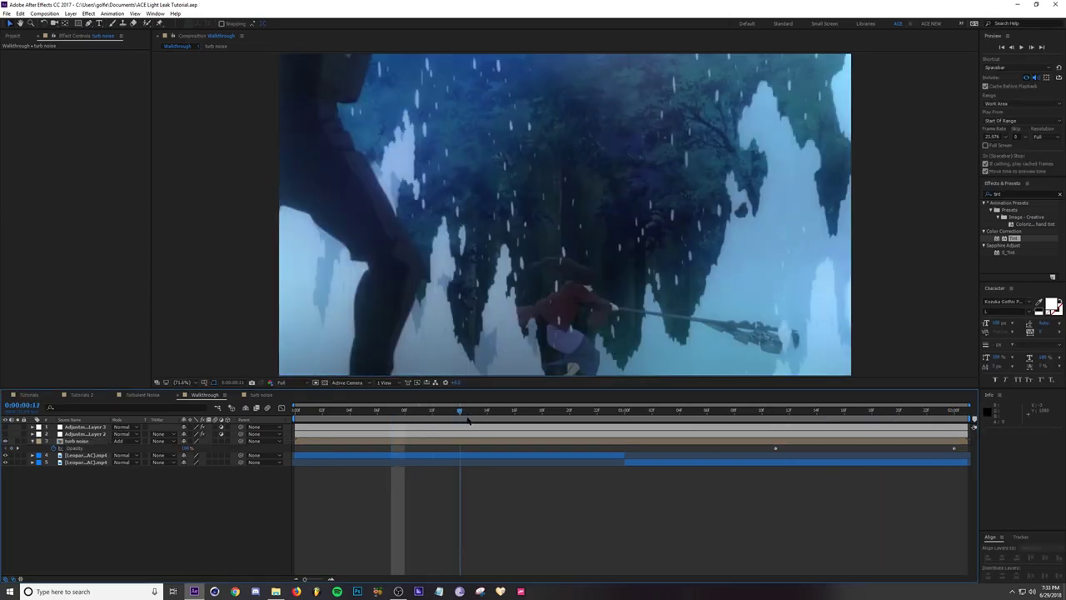
pyautogui.moveTo(468, 420); pyautogui.dragTo(323, 434)
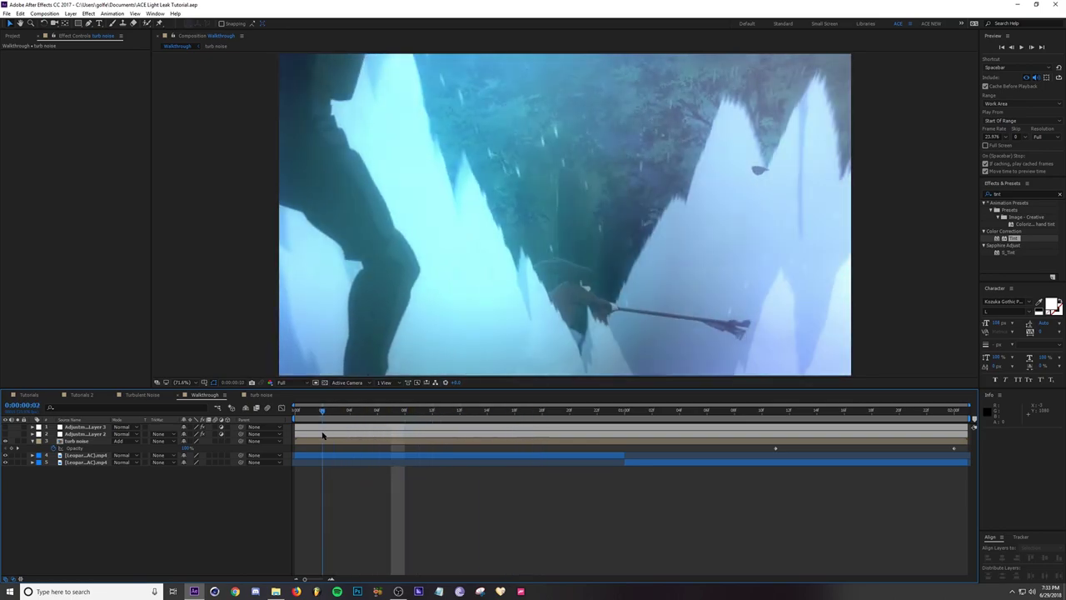
pyautogui.press('space')
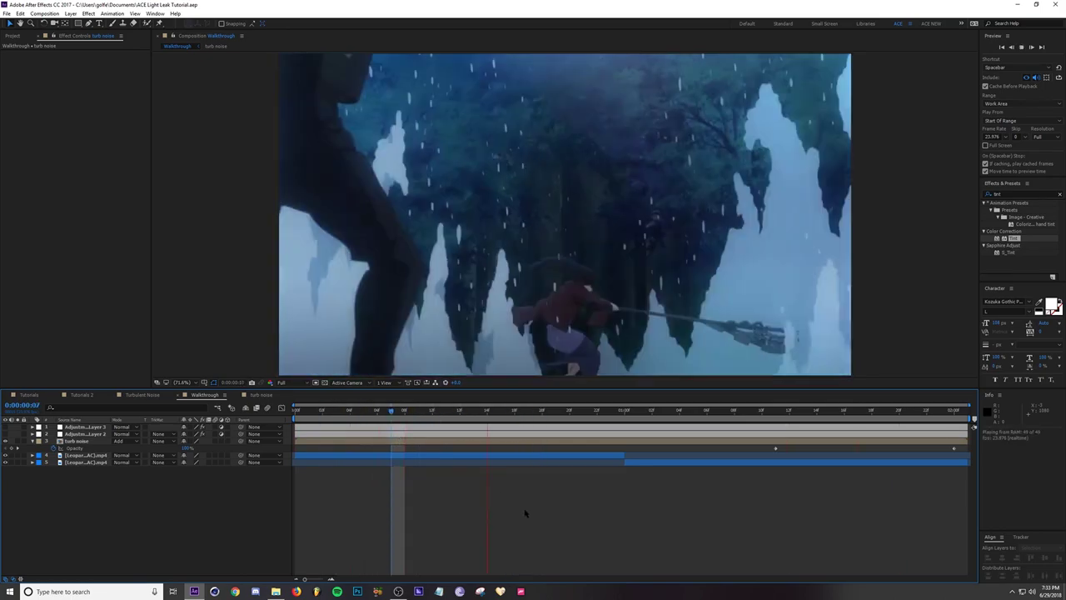
pyautogui.click(408, 419)
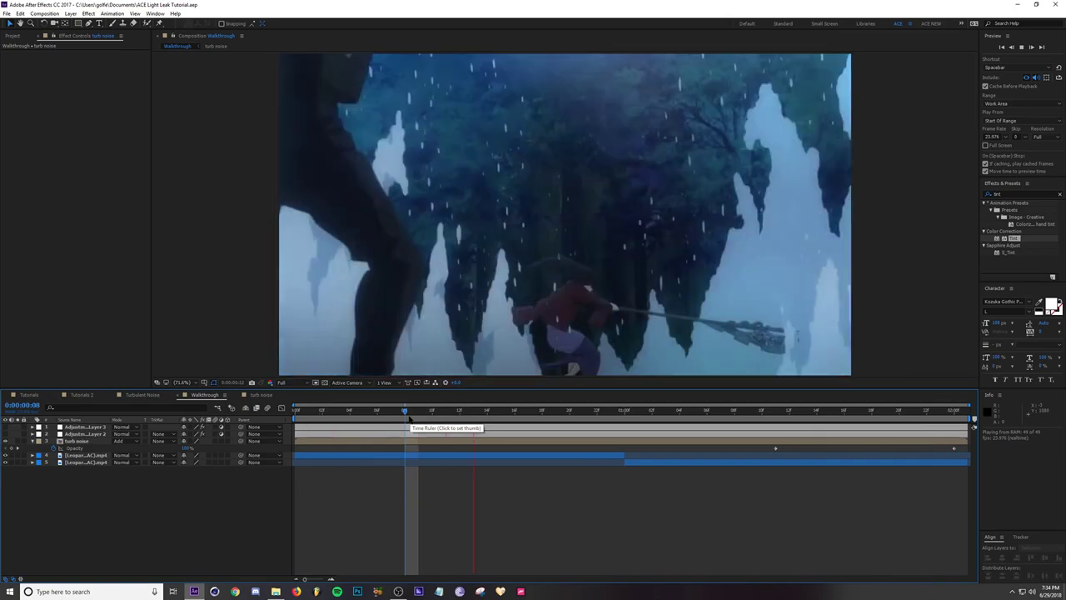
pyautogui.moveTo(409, 419); pyautogui.dragTo(733, 411)
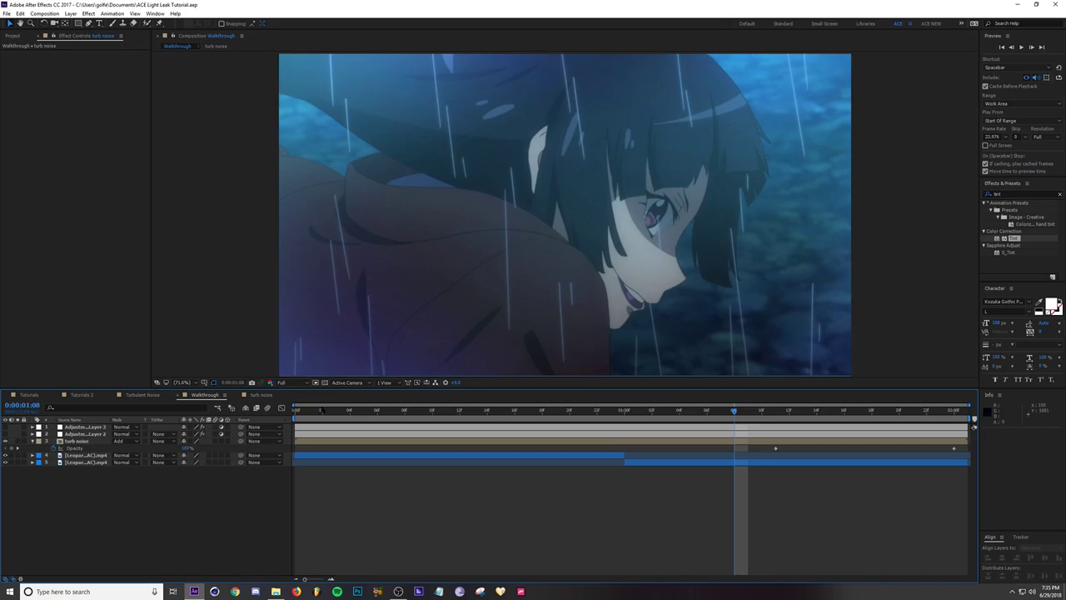
# Increase the Turbulent Noise Contrast on the sky blue and blue layers in the turb noise composition.
pyautogui.click(263, 395)
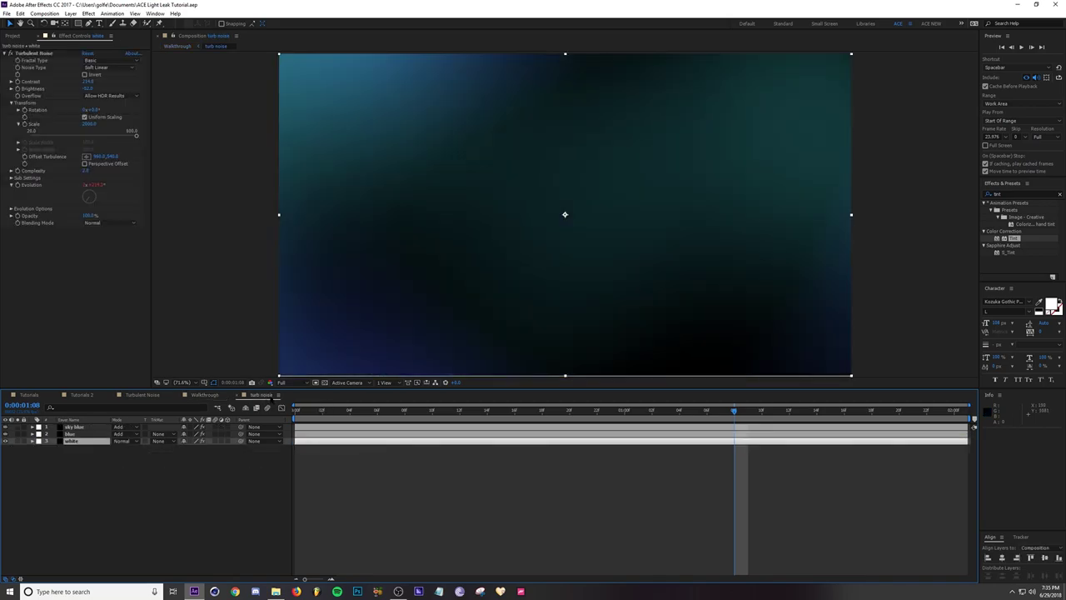
pyautogui.click(73, 426)
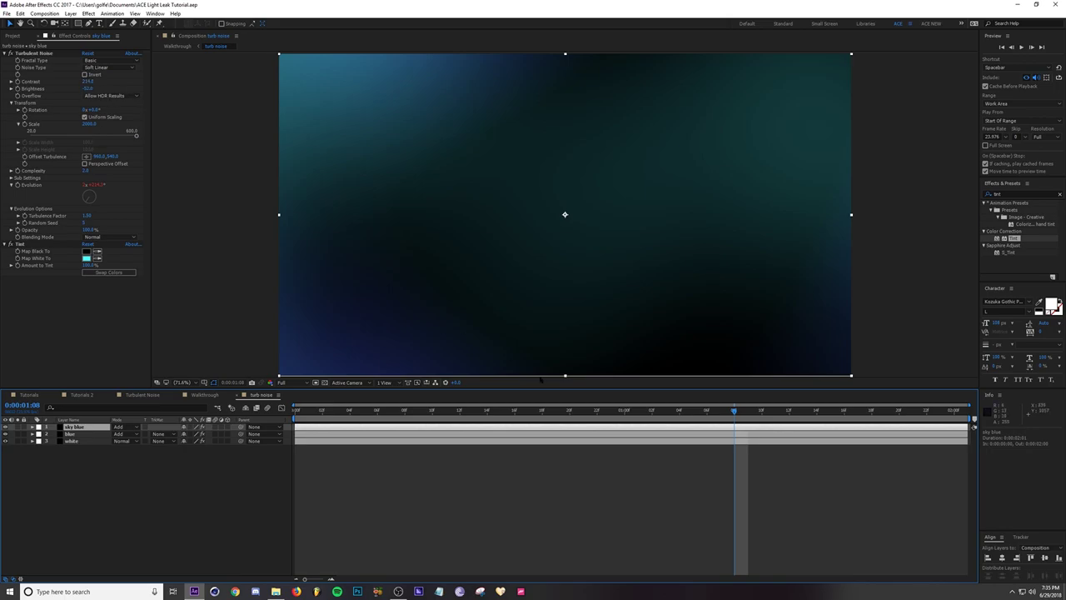
pyautogui.moveTo(729, 413)
pyautogui.mouseDown()
pyautogui.moveTo(692, 414)
pyautogui.moveTo(736, 417)
pyautogui.mouseUp()
pyautogui.moveTo(87, 81); pyautogui.dragTo(158, 85)
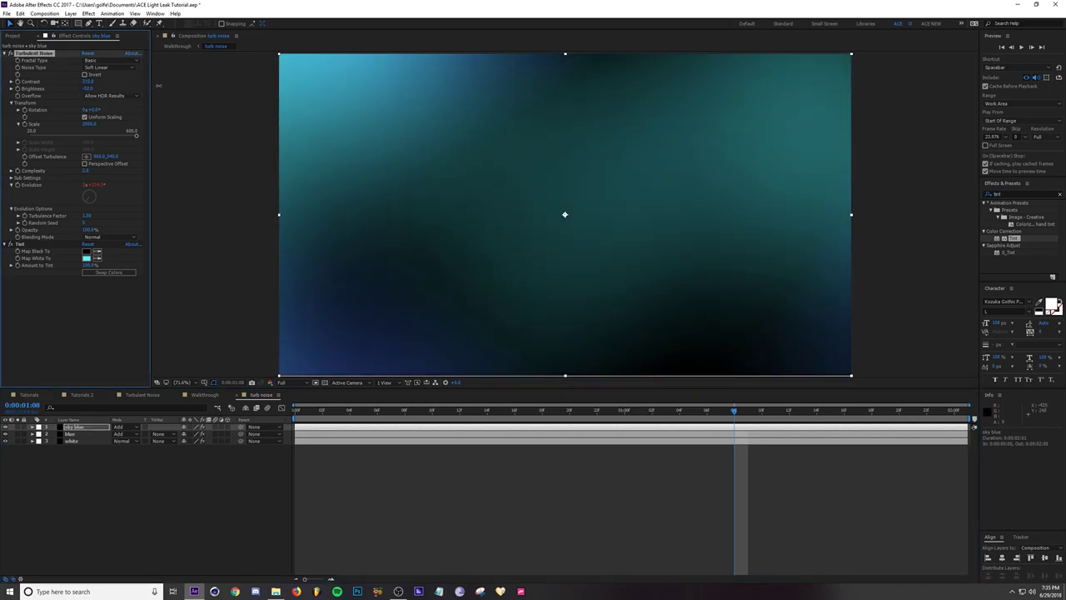
pyautogui.click(80, 434)
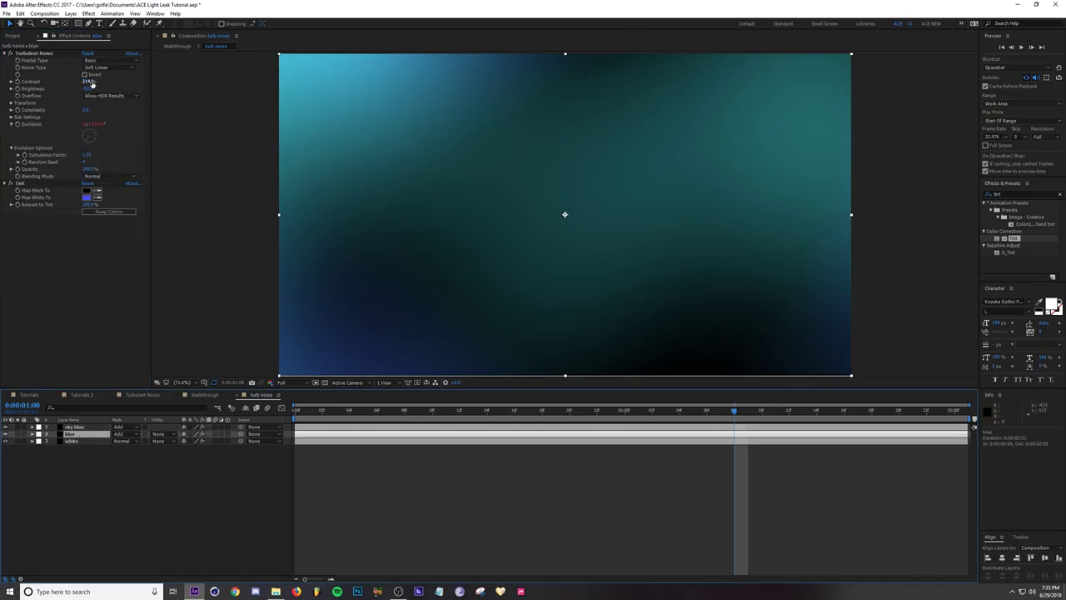
pyautogui.moveTo(87, 81); pyautogui.dragTo(124, 84)
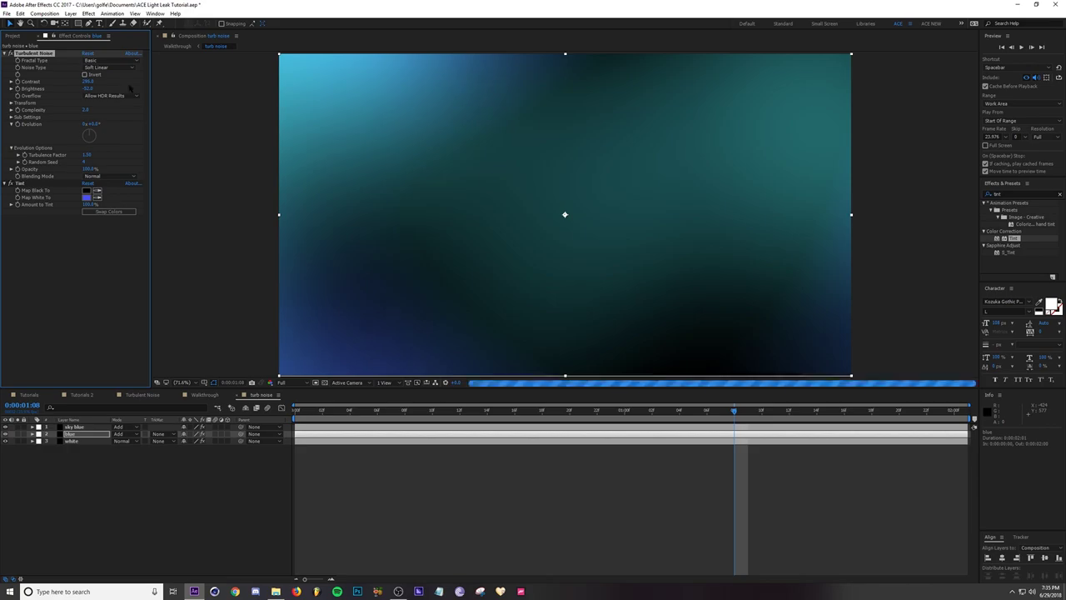
# Make the topmost adjustment layer visible in the Walkthrough composition and preview the brightened light leak with its blur.
pyautogui.click(204, 395)
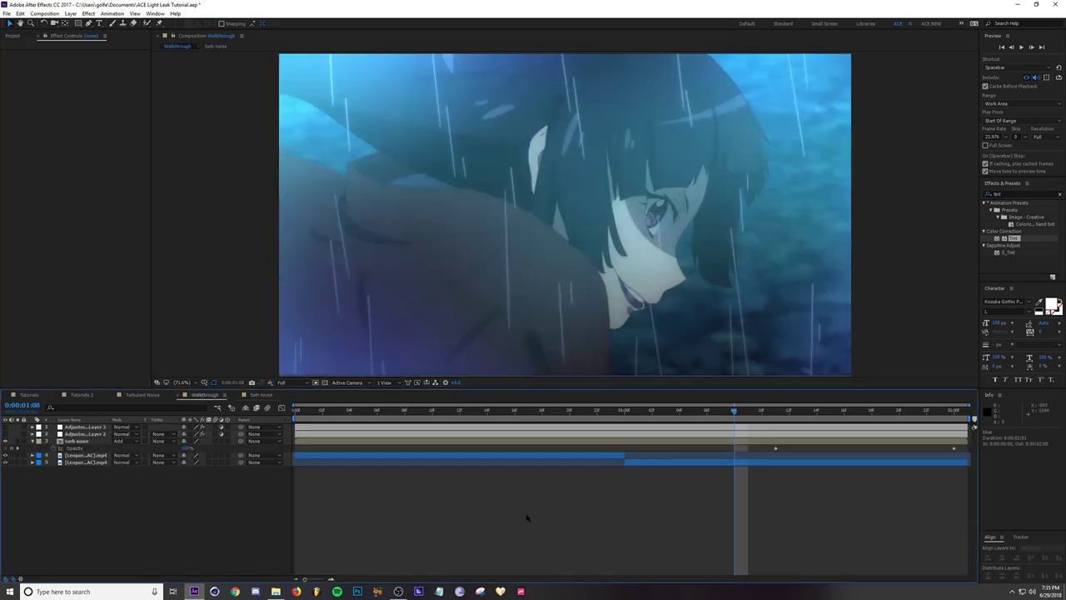
pyautogui.click(487, 411)
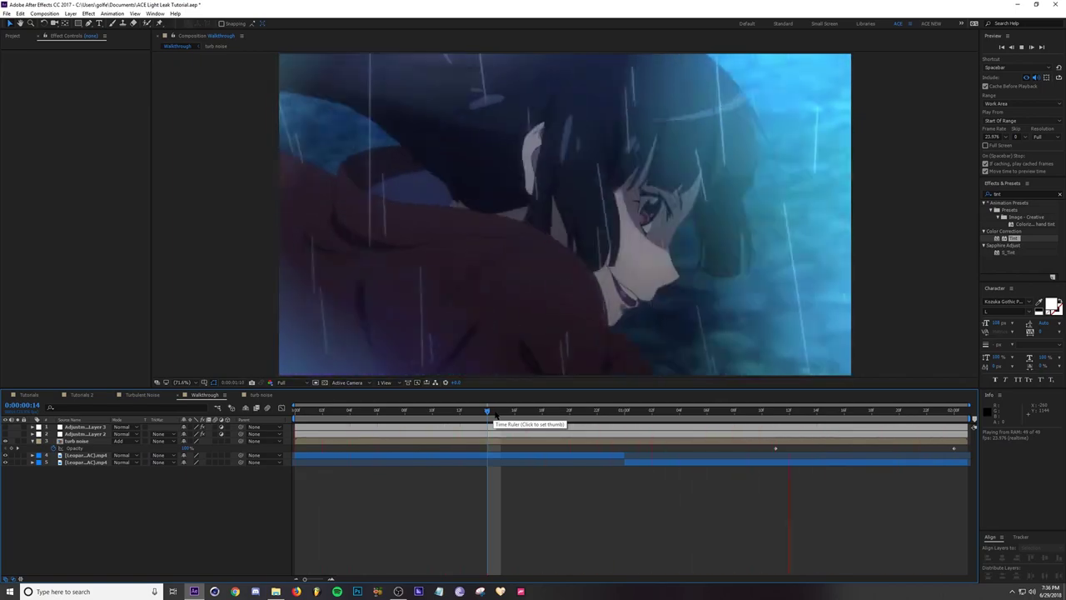
pyautogui.click(515, 410)
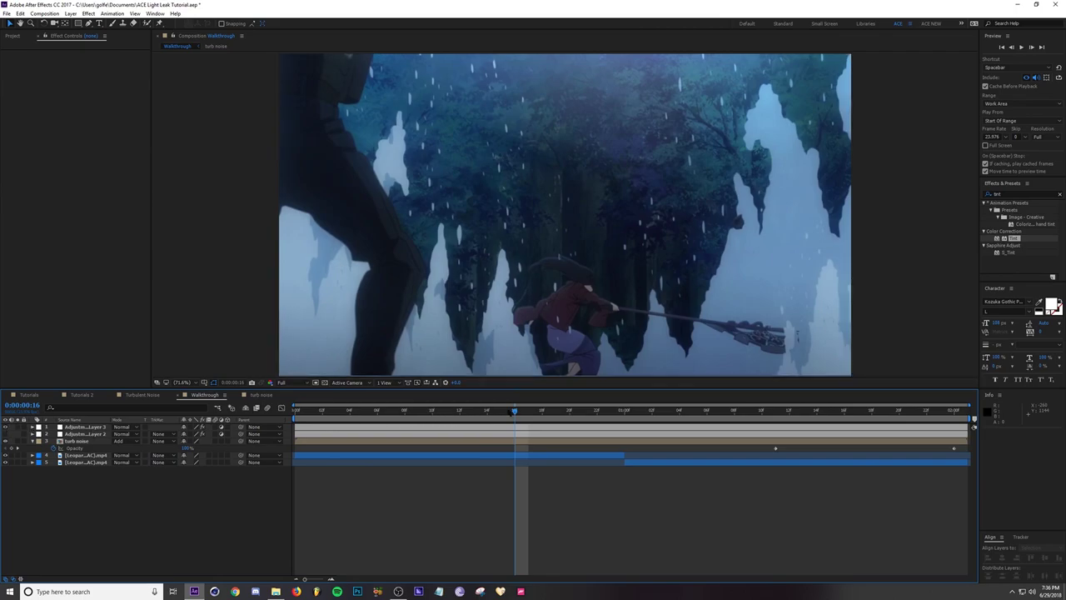
pyautogui.moveTo(515, 411); pyautogui.dragTo(584, 417)
pyautogui.press('space')
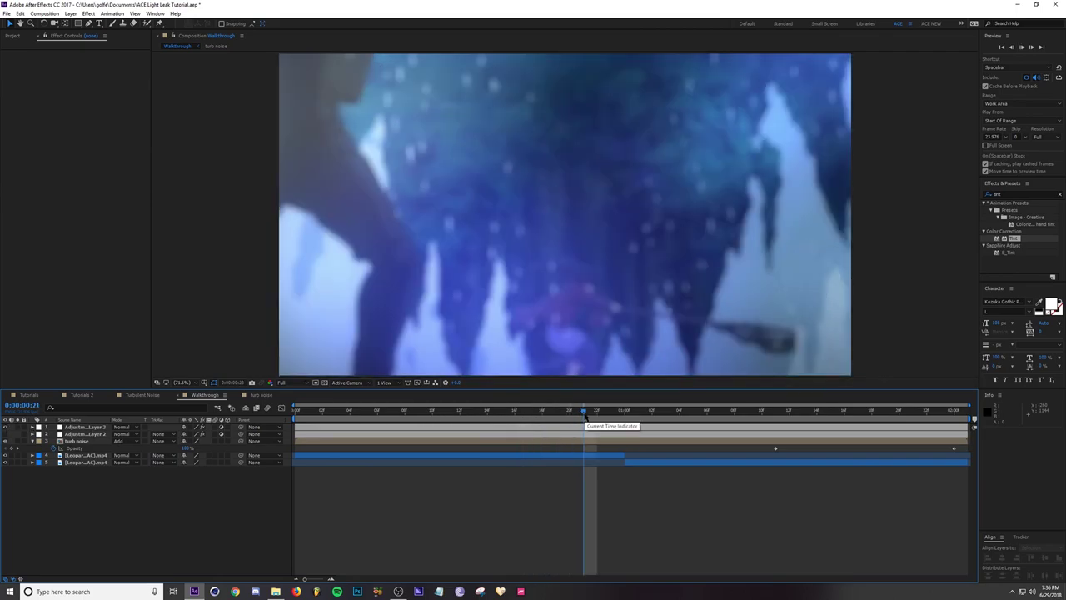